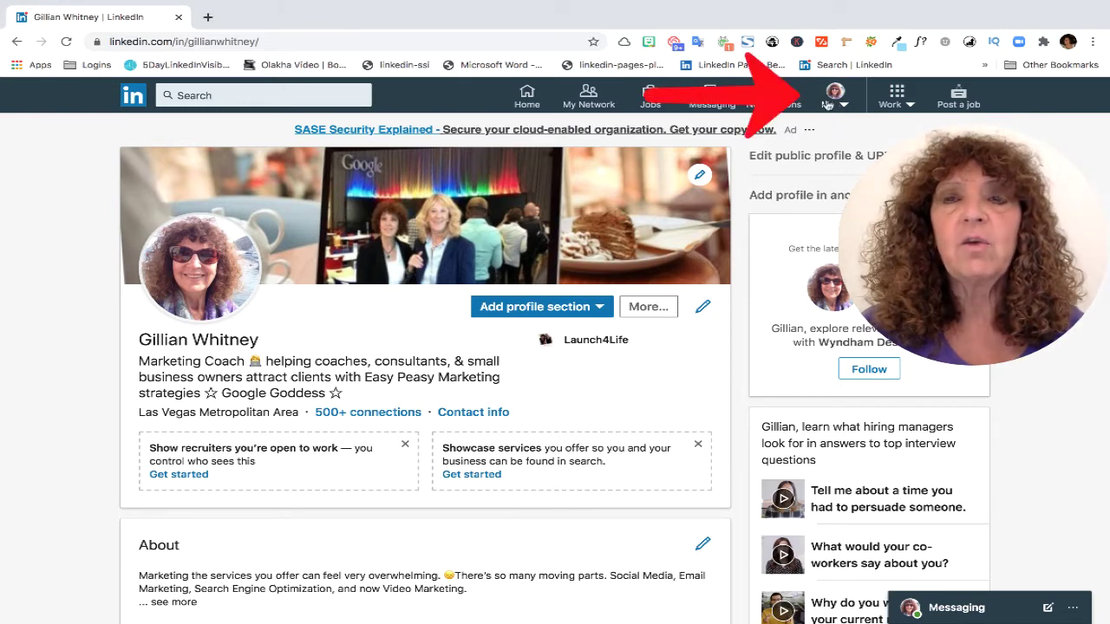
Open LinkedIn's Settings & Privacy page from the Me avatar menu
{"action": "left_click", "coordinate": [837, 98]}
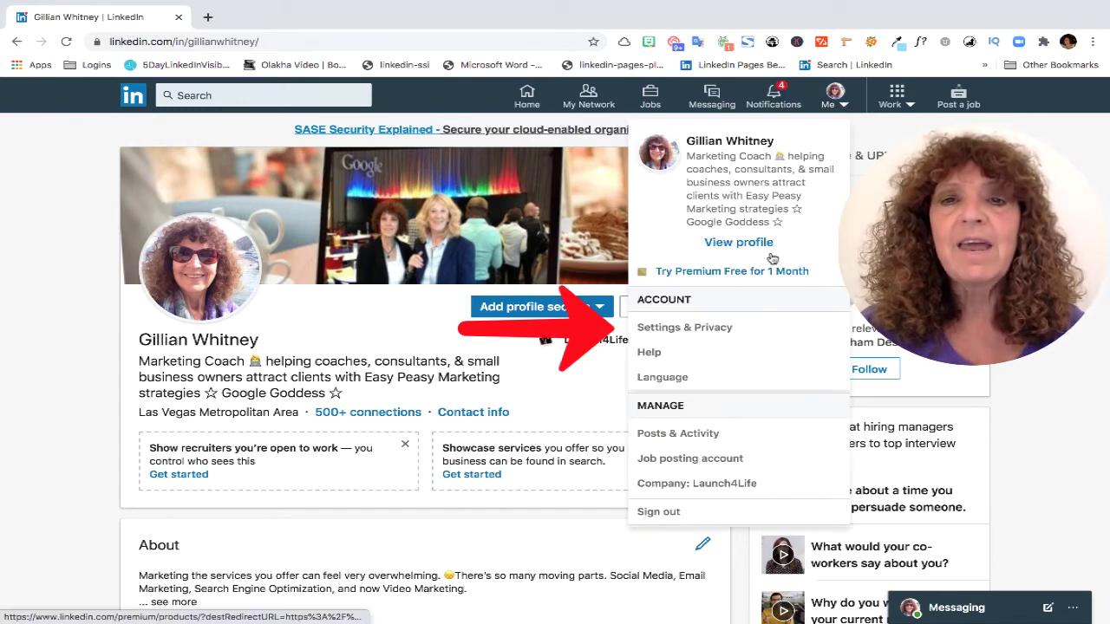
{"action": "left_click", "coordinate": [735, 326]}
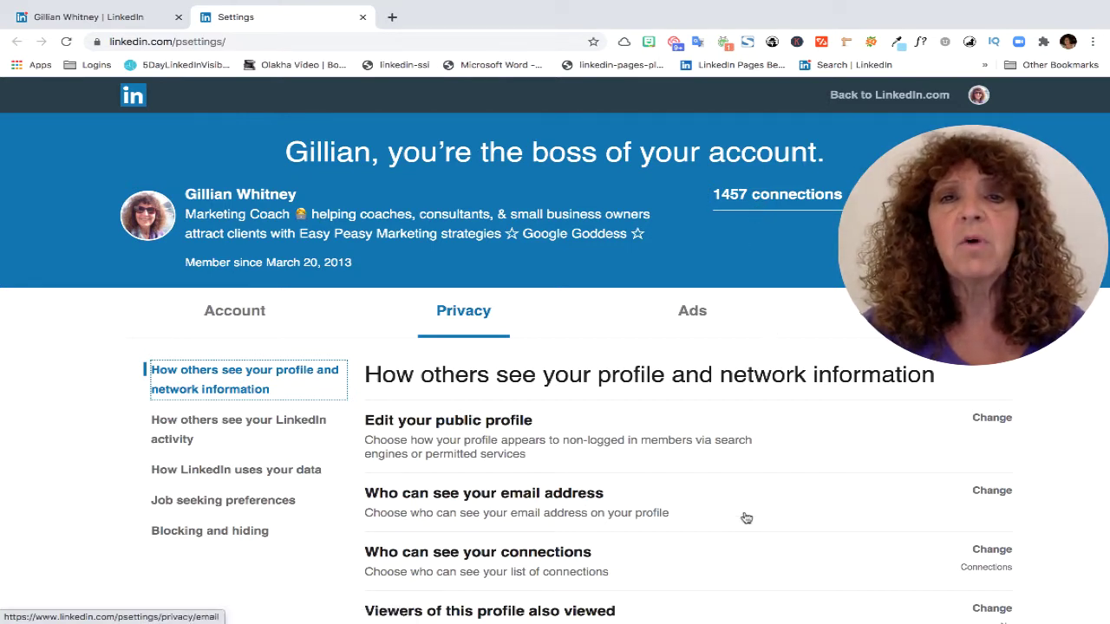
Scroll the Privacy settings down to the 'How LinkedIn uses your data' section
{"action": "scroll", "coordinate": [747, 518], "scroll_direction": "down", "scroll_amount": 2}
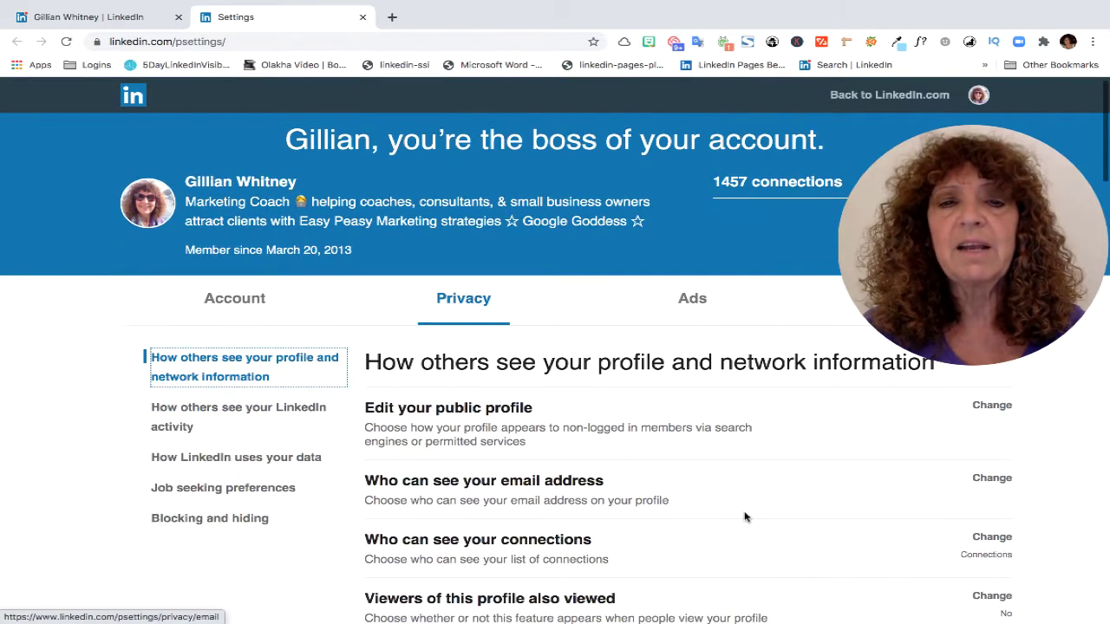
{"action": "scroll", "coordinate": [744, 517], "scroll_direction": "down", "scroll_amount": 5}
{"action": "scroll", "coordinate": [747, 518], "scroll_direction": "down", "scroll_amount": 5}
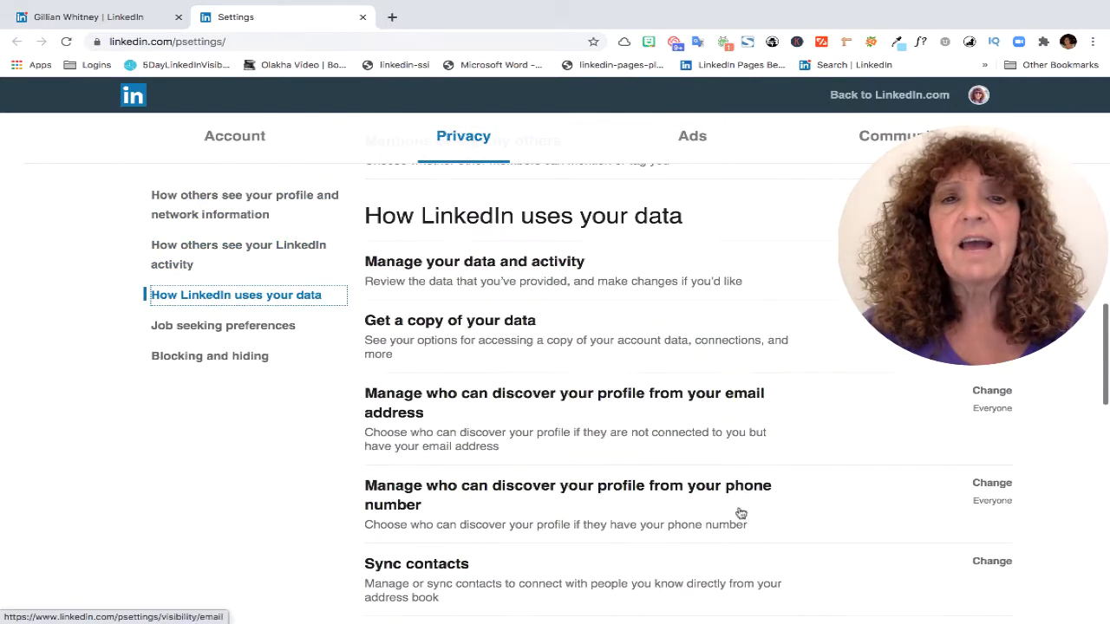
{"action": "scroll", "coordinate": [668, 284], "scroll_direction": "down", "scroll_amount": 1}
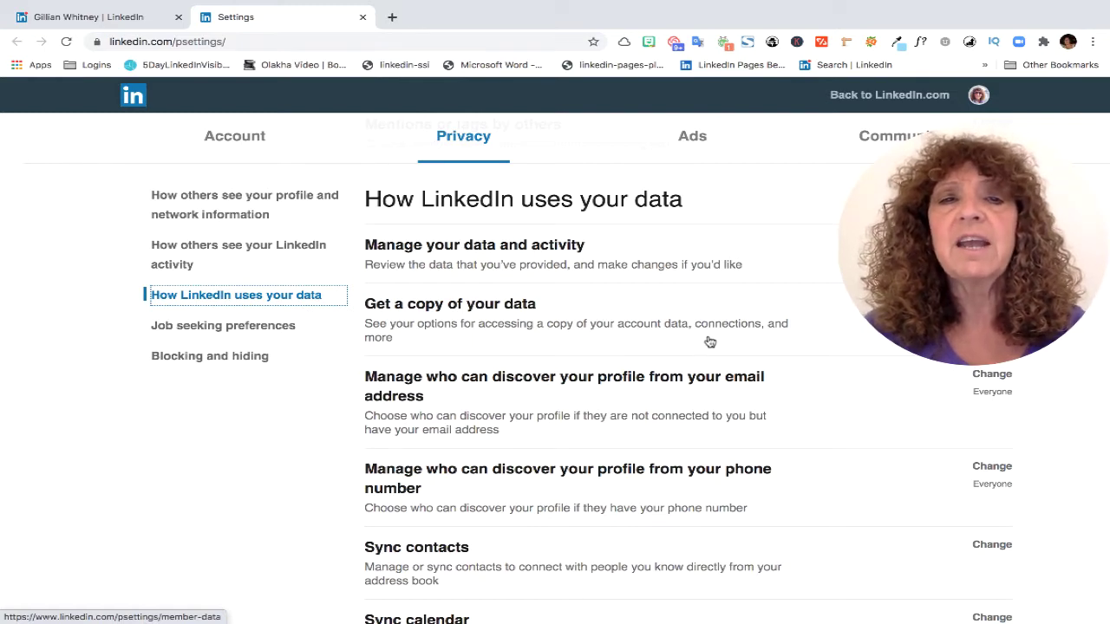
Expand 'Get a copy of your data' to show the full-archive and individual file options
{"action": "left_click", "coordinate": [509, 307]}
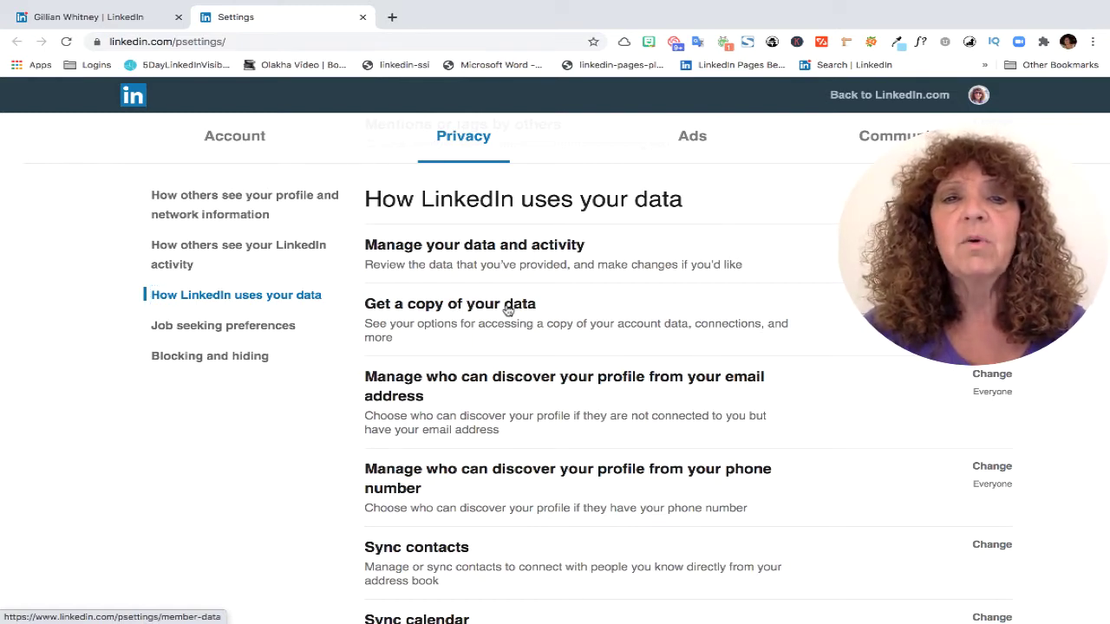
{"action": "scroll", "coordinate": [605, 408], "scroll_direction": "down", "scroll_amount": 3}
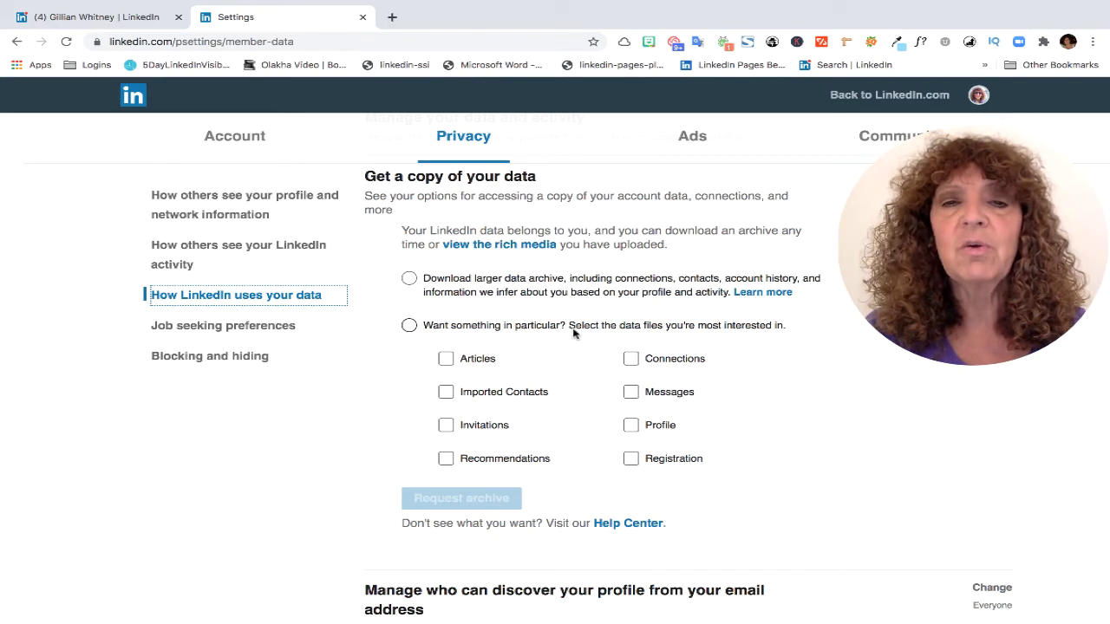
Pick only Connections for the data download, request the archive, and enter the account password
{"action": "left_click", "coordinate": [409, 327]}
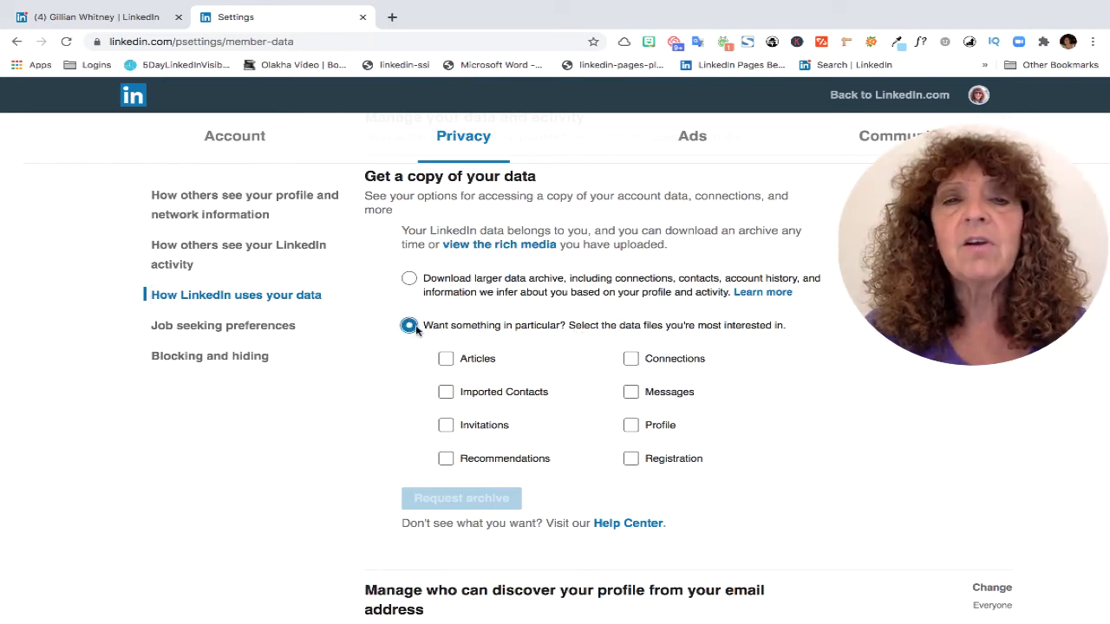
{"action": "left_click", "coordinate": [632, 360]}
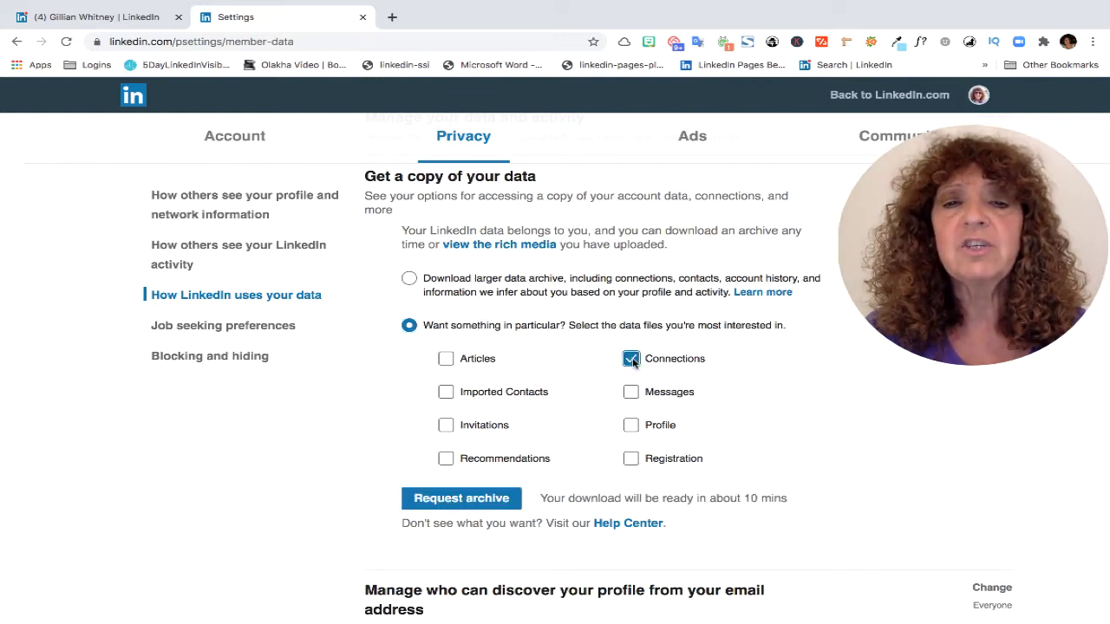
{"action": "left_click", "coordinate": [479, 505]}
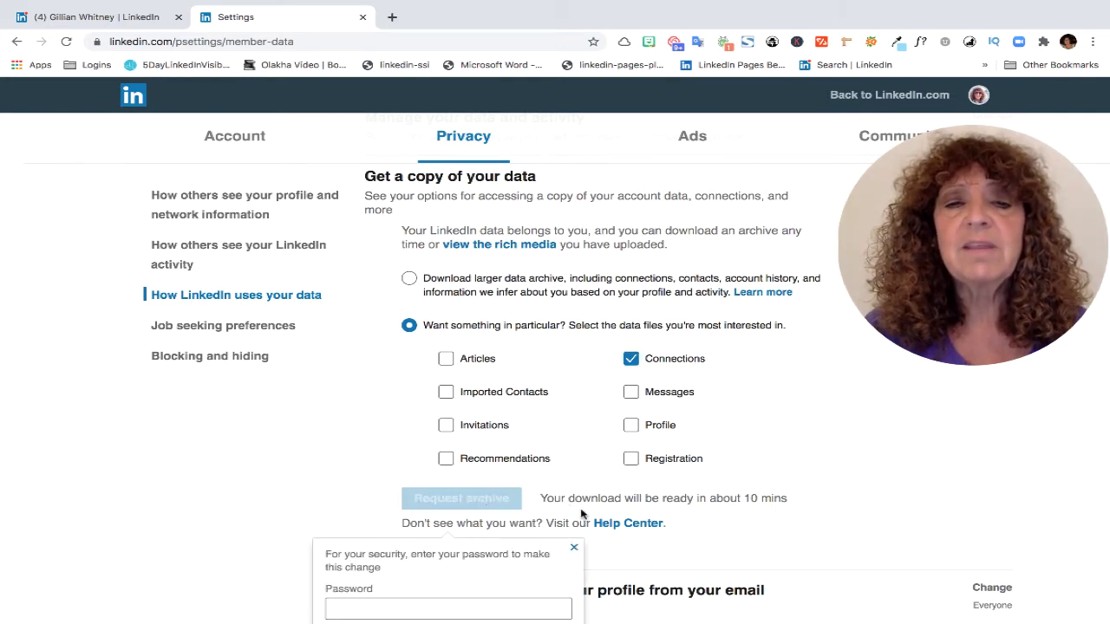
{"action": "scroll", "coordinate": [704, 516], "scroll_direction": "down", "scroll_amount": 1}
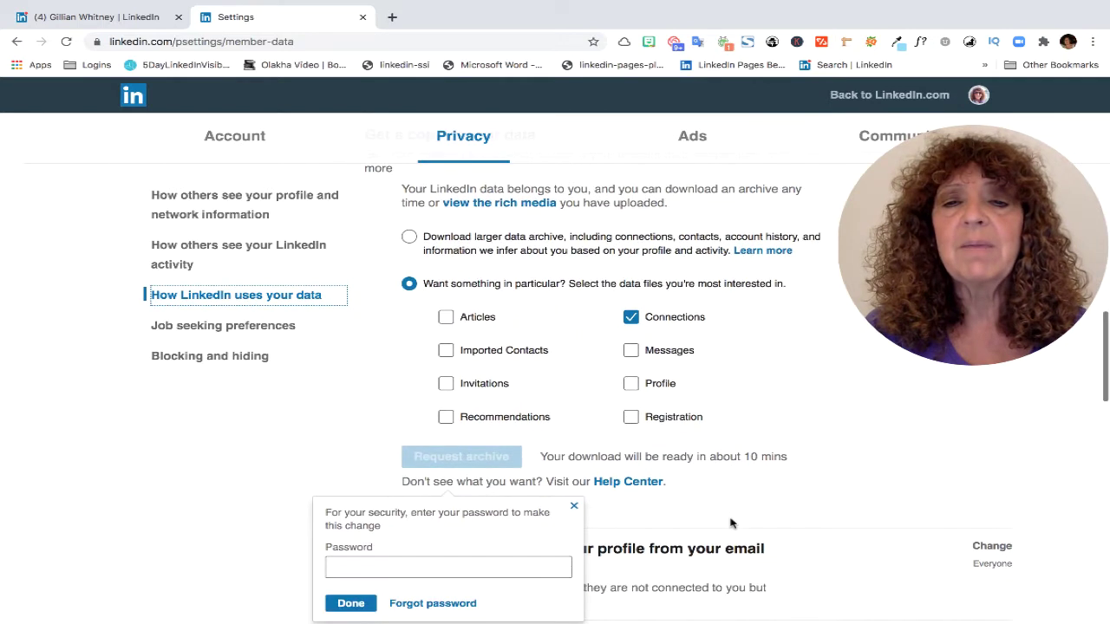
{"action": "left_click", "coordinate": [537, 552]}
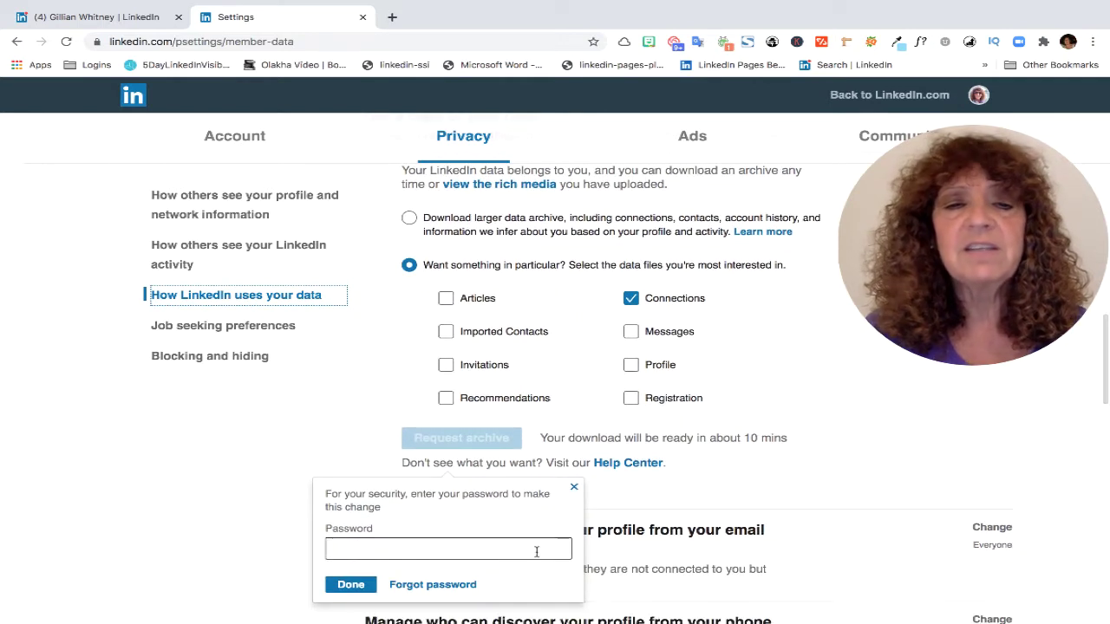
{"action": "left_click", "coordinate": [470, 546]}
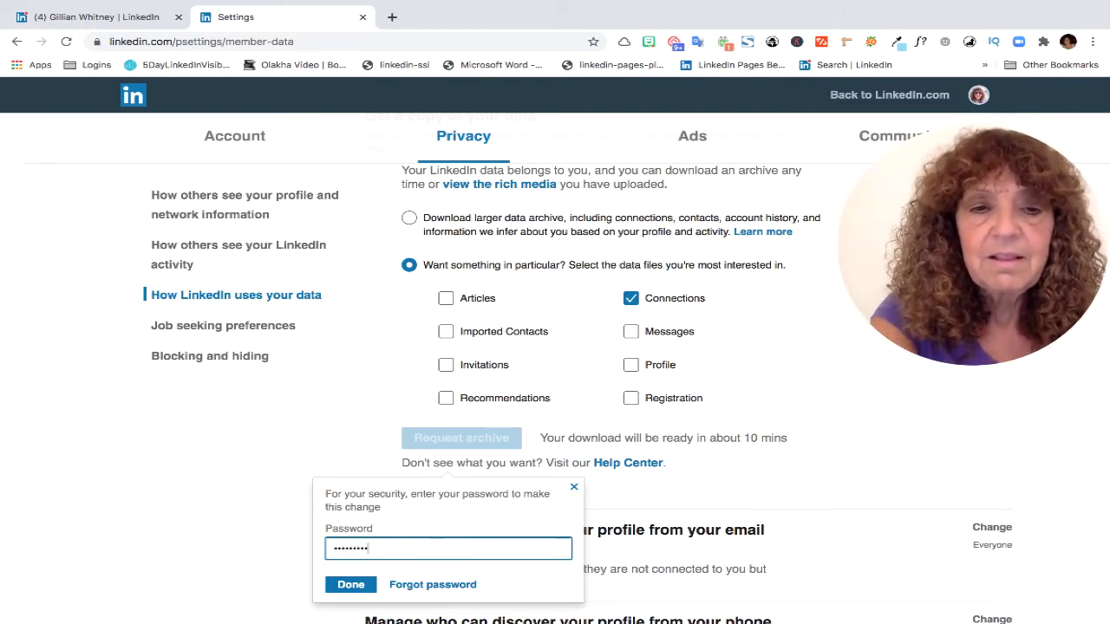
Confirm the password with Done so the Connections archive request goes pending
{"action": "left_click", "coordinate": [352, 585]}
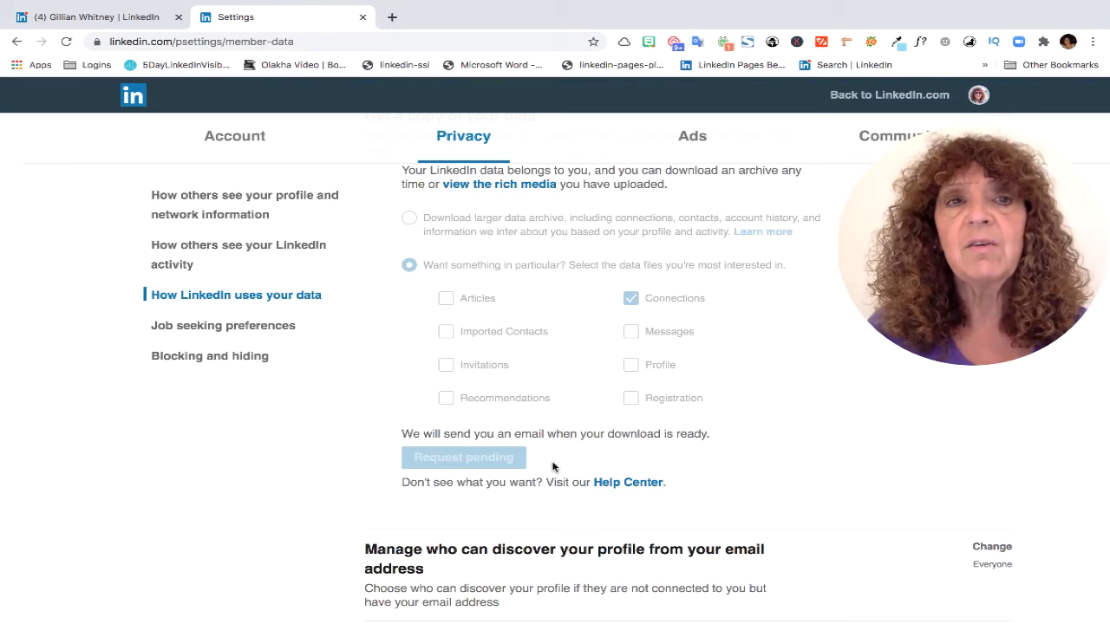
{"action": "scroll", "coordinate": [553, 467], "scroll_direction": "up", "scroll_amount": 3}
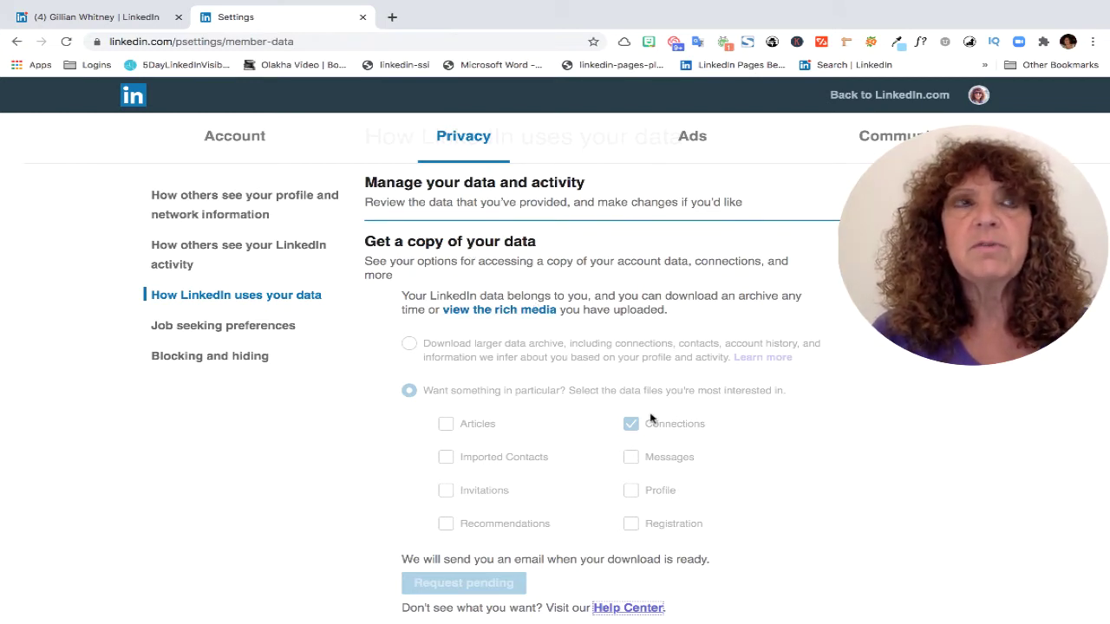
{"action": "scroll", "coordinate": [687, 425], "scroll_direction": "down", "scroll_amount": 3}
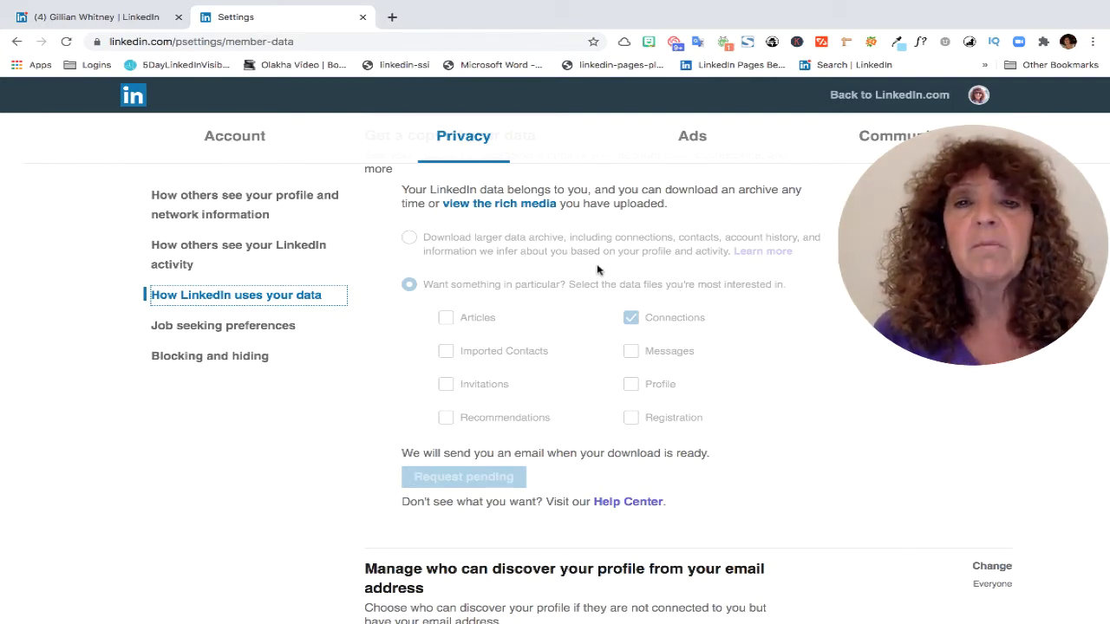
Open the Downloading Your Account Data help article, dismiss the COVID-19 notice, and scroll to the data categories
{"action": "left_click", "coordinate": [646, 507]}
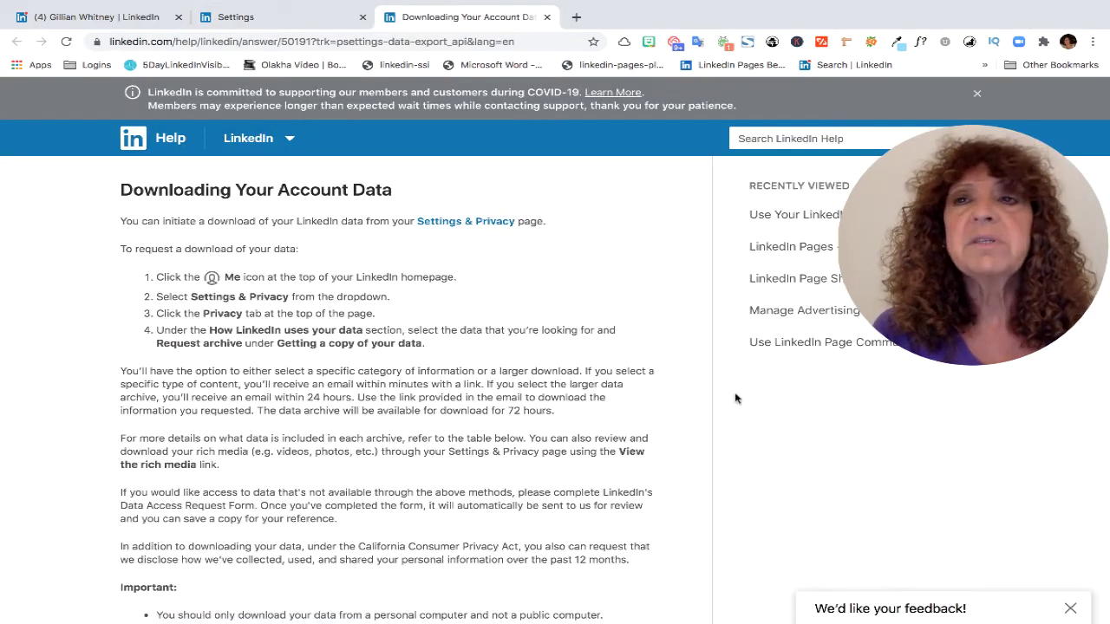
{"action": "left_click", "coordinate": [977, 94]}
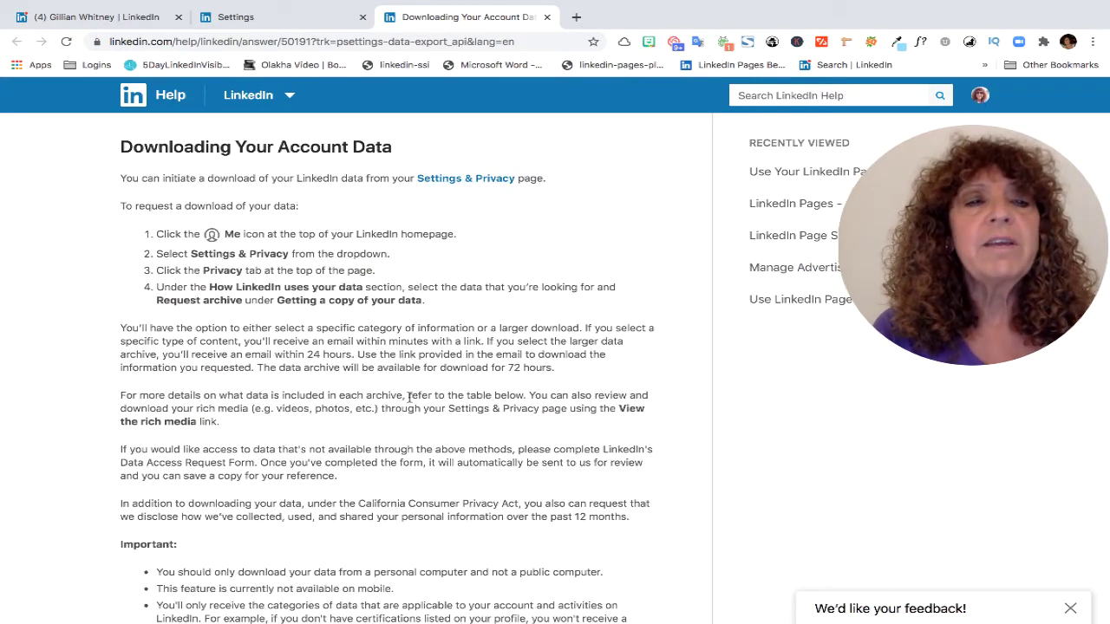
{"action": "scroll", "coordinate": [483, 454], "scroll_direction": "down", "scroll_amount": 1}
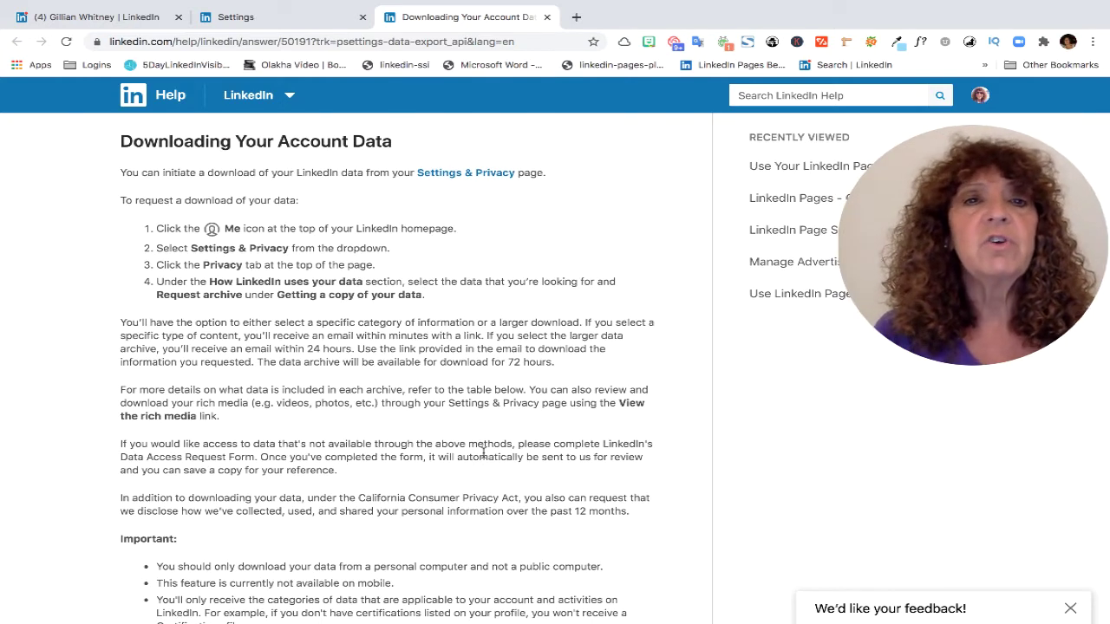
{"action": "scroll", "coordinate": [493, 499], "scroll_direction": "down", "scroll_amount": 2}
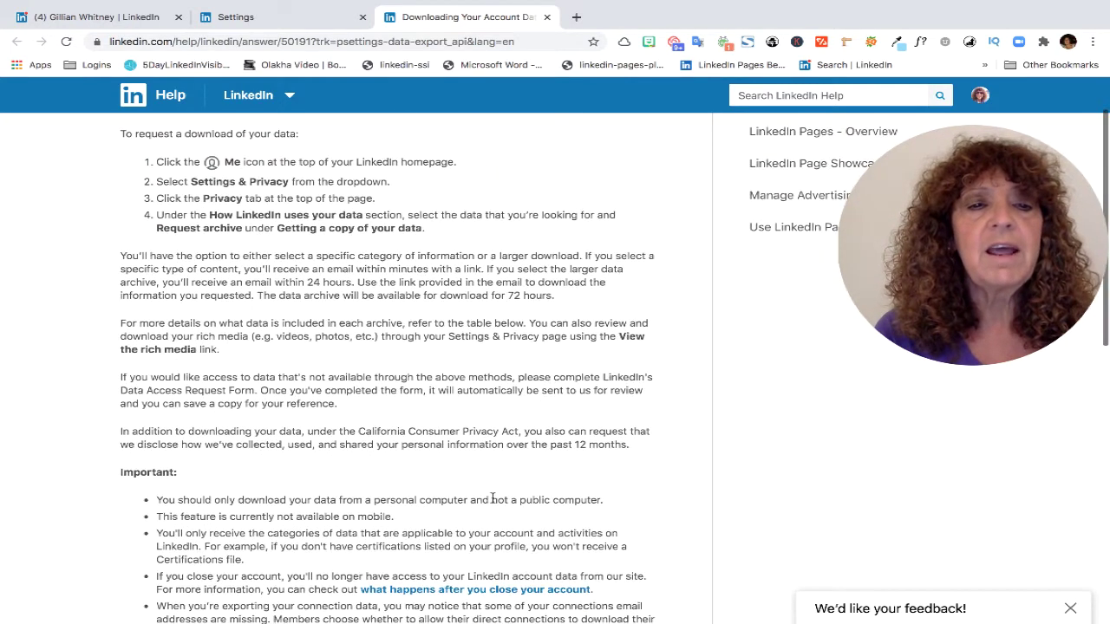
{"action": "scroll", "coordinate": [493, 499], "scroll_direction": "down", "scroll_amount": 2}
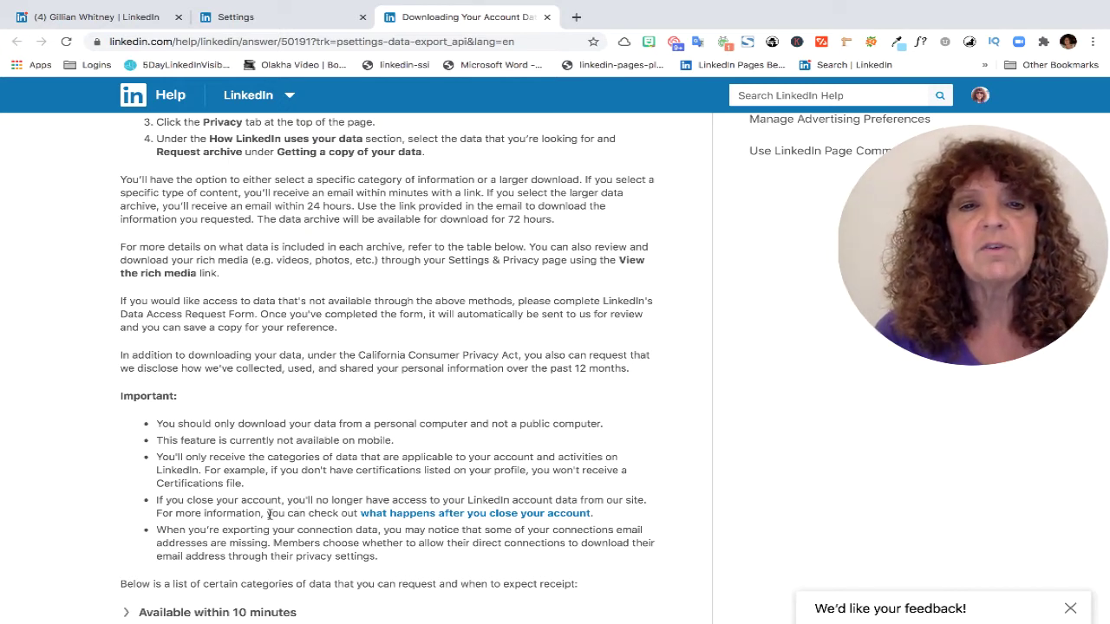
{"action": "scroll", "coordinate": [278, 549], "scroll_direction": "down", "scroll_amount": 3}
{"action": "scroll", "coordinate": [347, 520], "scroll_direction": "down", "scroll_amount": 1}
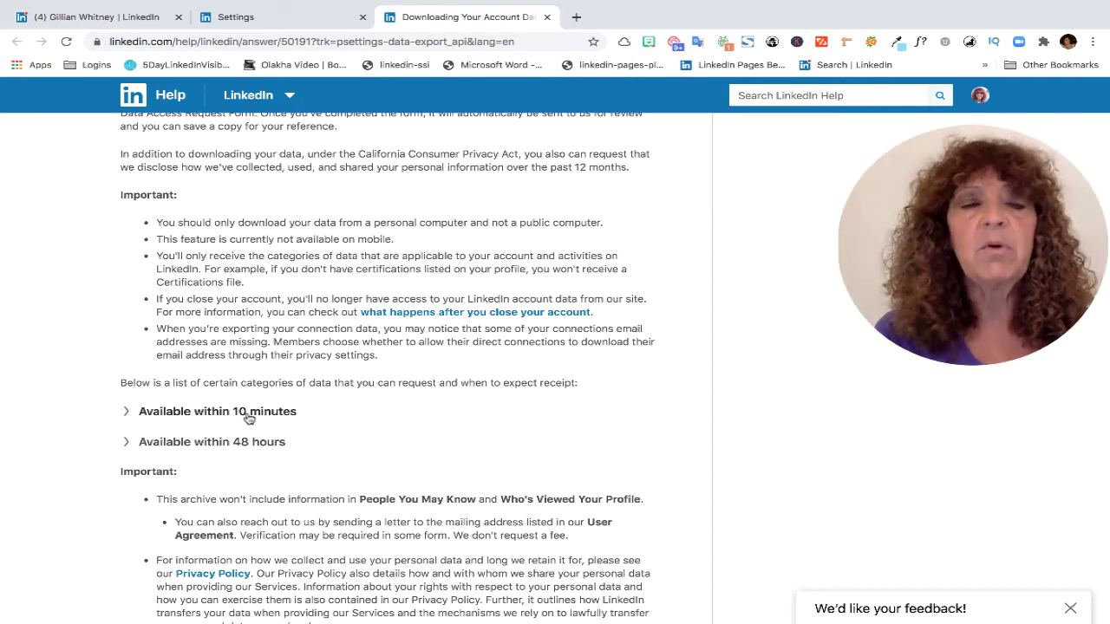
Expand 'Available within 10 minutes' and scroll down to the notes on what the archive excludes
{"action": "left_click", "coordinate": [172, 413]}
{"action": "scroll", "coordinate": [387, 408], "scroll_direction": "down", "scroll_amount": 2}
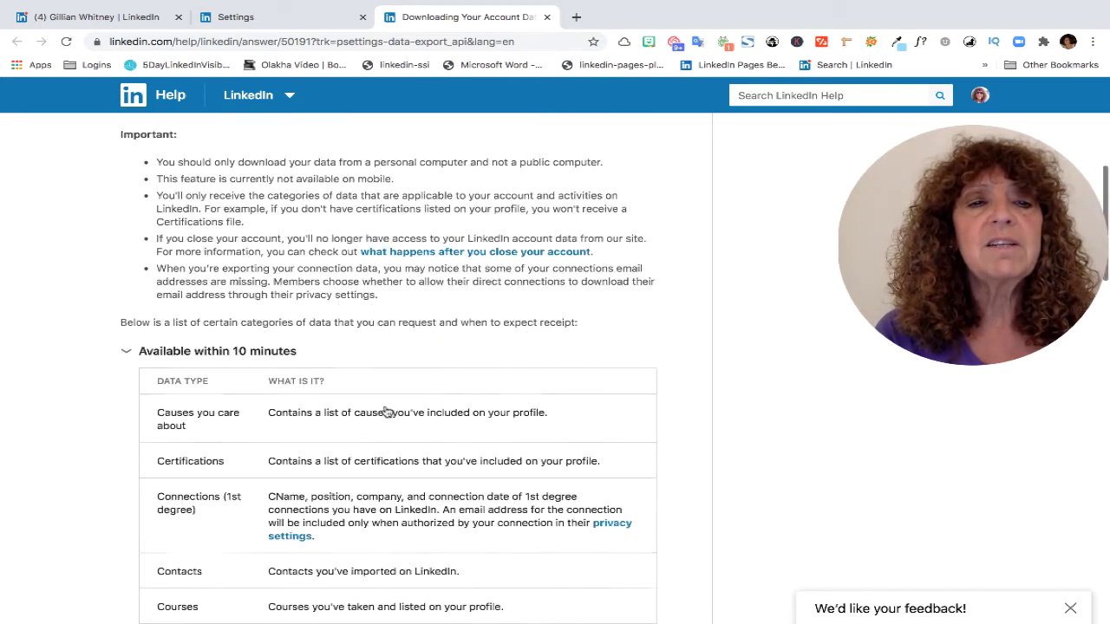
{"action": "scroll", "coordinate": [385, 406], "scroll_direction": "down", "scroll_amount": 1}
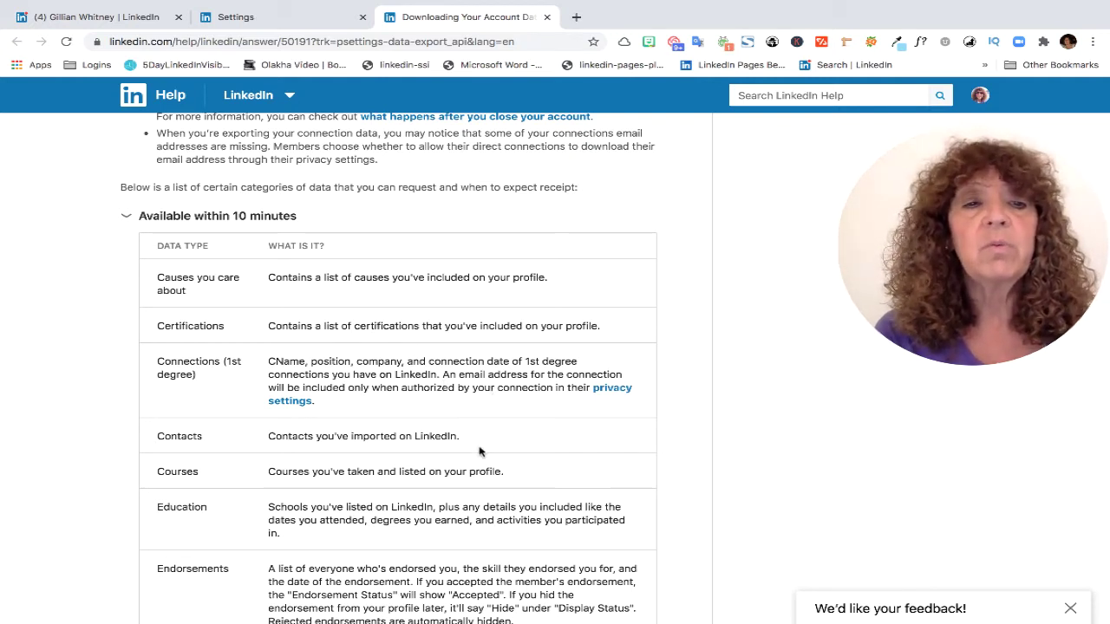
{"action": "scroll", "coordinate": [511, 487], "scroll_direction": "down", "scroll_amount": 1}
{"action": "scroll", "coordinate": [512, 488], "scroll_direction": "down", "scroll_amount": 6}
{"action": "scroll", "coordinate": [426, 493], "scroll_direction": "down", "scroll_amount": 10}
{"action": "scroll", "coordinate": [425, 492], "scroll_direction": "down", "scroll_amount": 12}
{"action": "scroll", "coordinate": [426, 493], "scroll_direction": "down", "scroll_amount": 2}
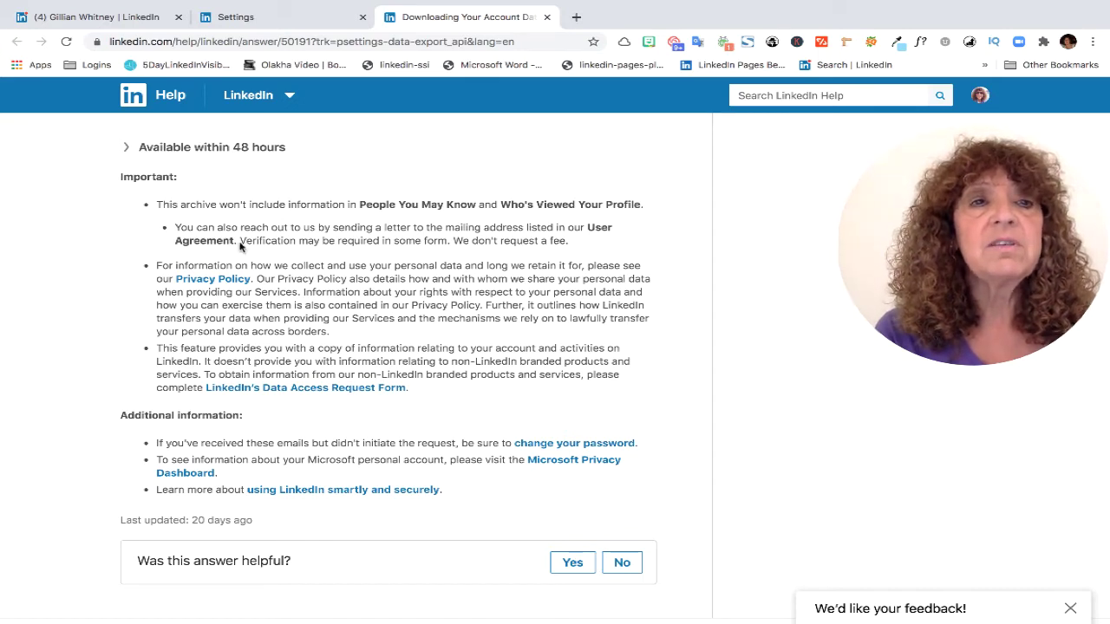
Expand 'Available within 48 hours' and browse its data-type table from Account status to Shares
{"action": "left_click", "coordinate": [204, 152]}
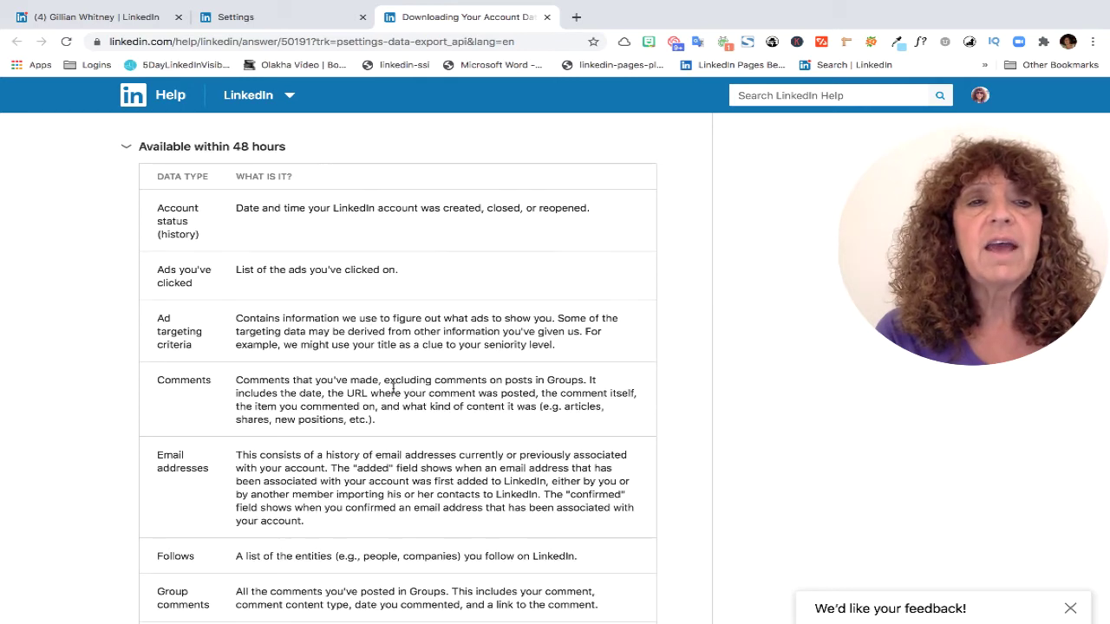
{"action": "scroll", "coordinate": [394, 387], "scroll_direction": "down", "scroll_amount": 1}
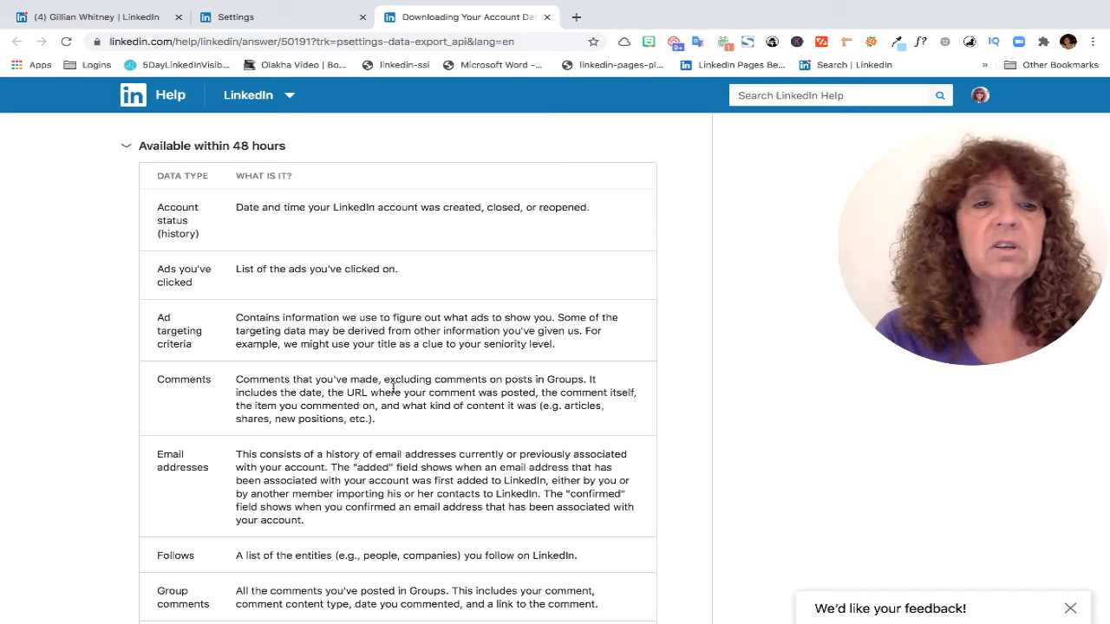
{"action": "scroll", "coordinate": [393, 388], "scroll_direction": "down", "scroll_amount": 3}
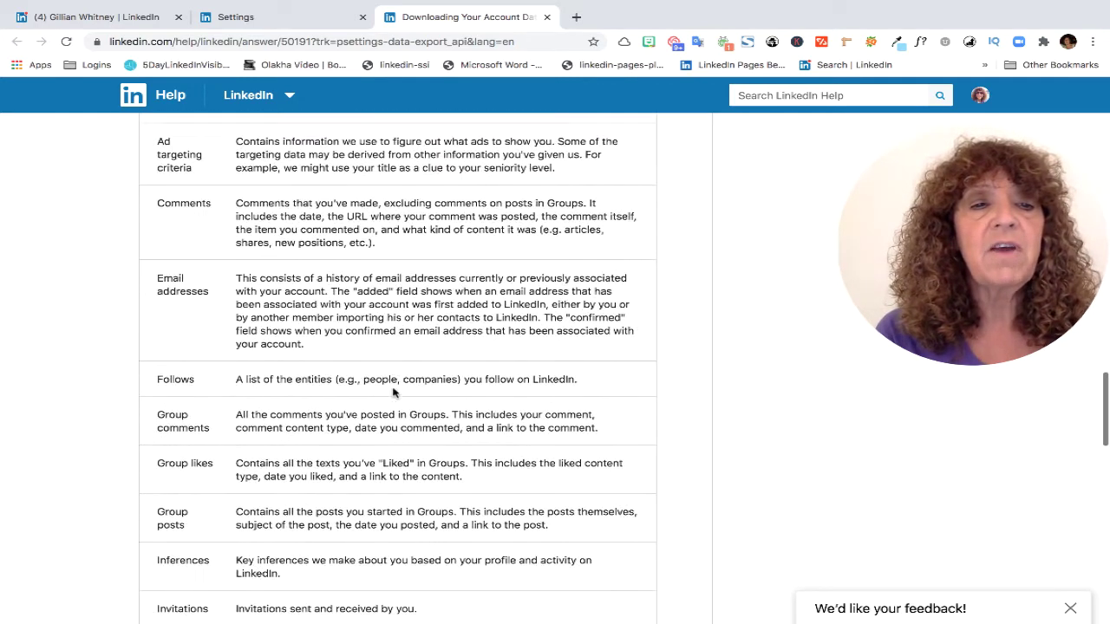
{"action": "scroll", "coordinate": [394, 388], "scroll_direction": "up", "scroll_amount": 2}
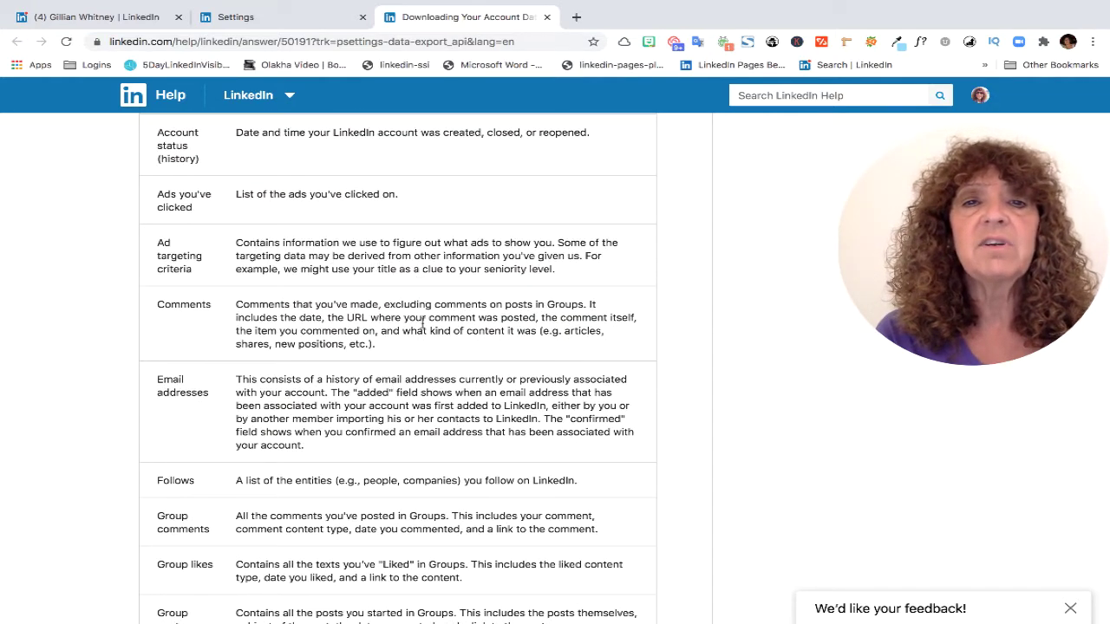
{"action": "scroll", "coordinate": [422, 382], "scroll_direction": "down", "scroll_amount": 3}
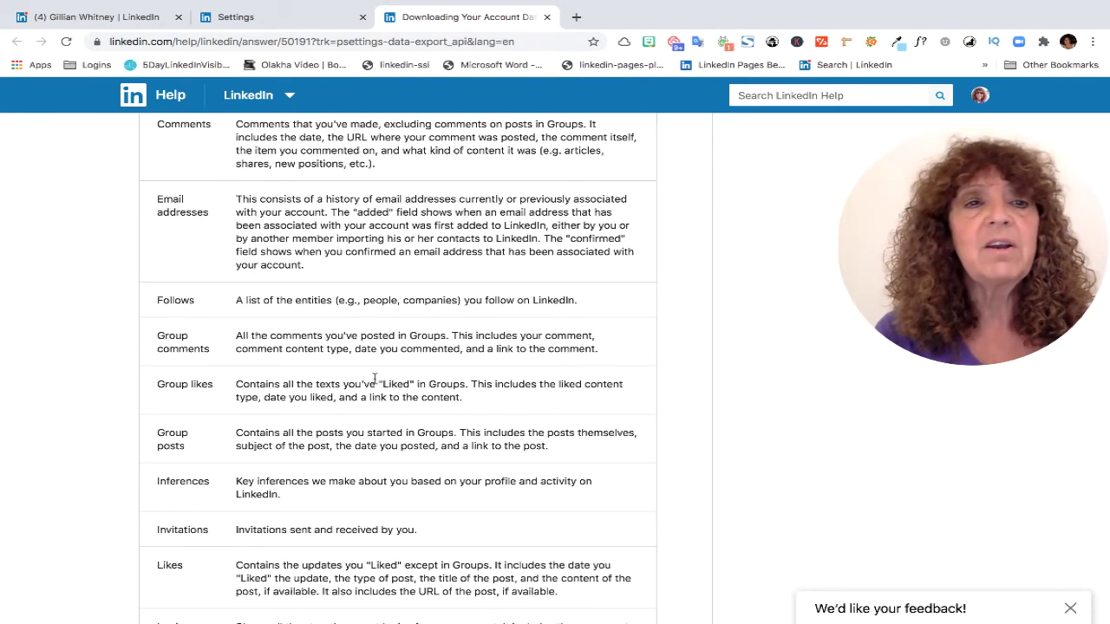
{"action": "scroll", "coordinate": [382, 390], "scroll_direction": "down", "scroll_amount": 3}
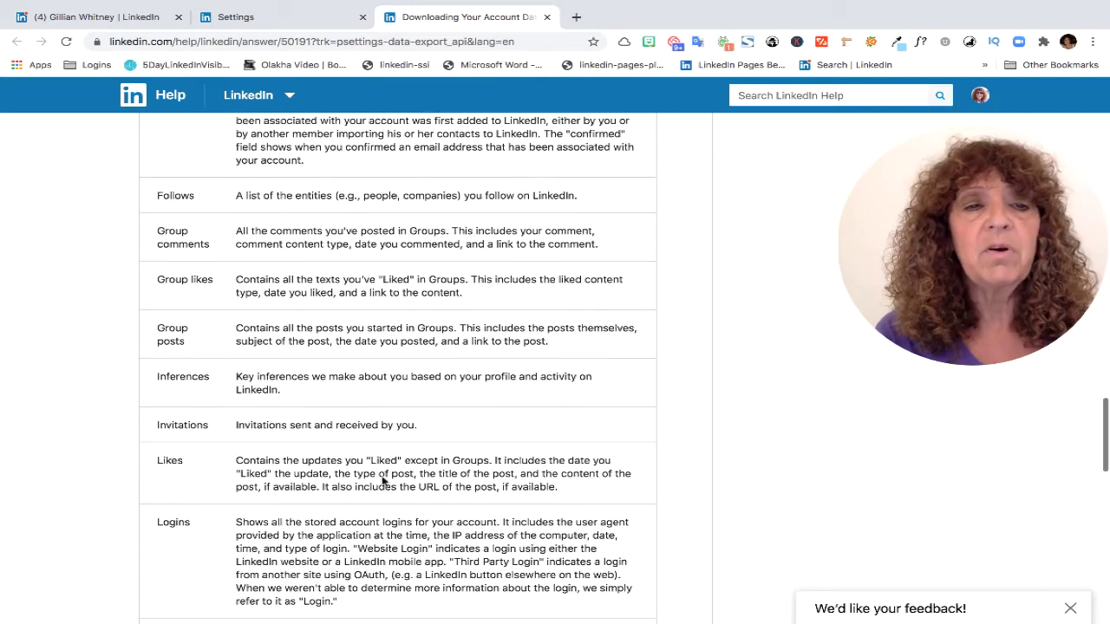
{"action": "scroll", "coordinate": [388, 483], "scroll_direction": "down", "scroll_amount": 3}
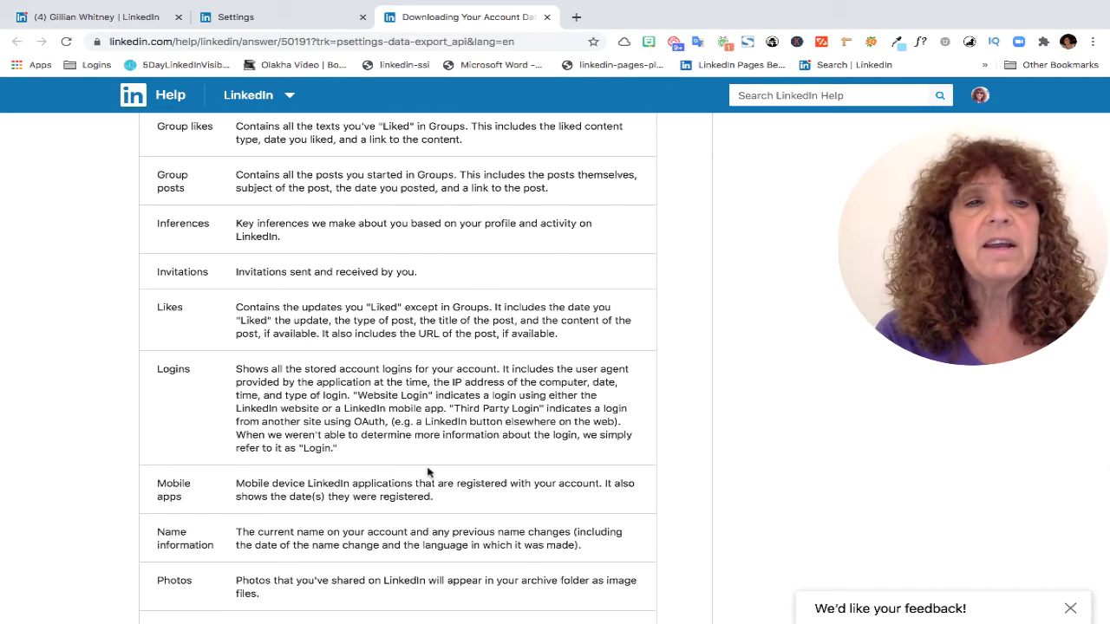
{"action": "scroll", "coordinate": [445, 466], "scroll_direction": "down", "scroll_amount": 4}
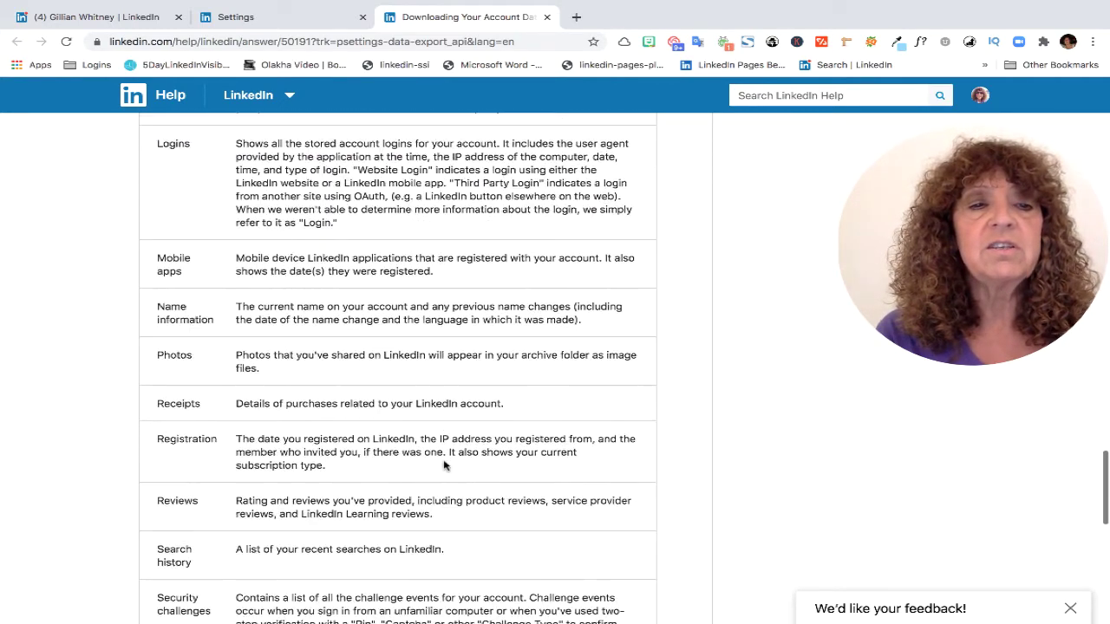
{"action": "scroll", "coordinate": [444, 466], "scroll_direction": "down", "scroll_amount": 4}
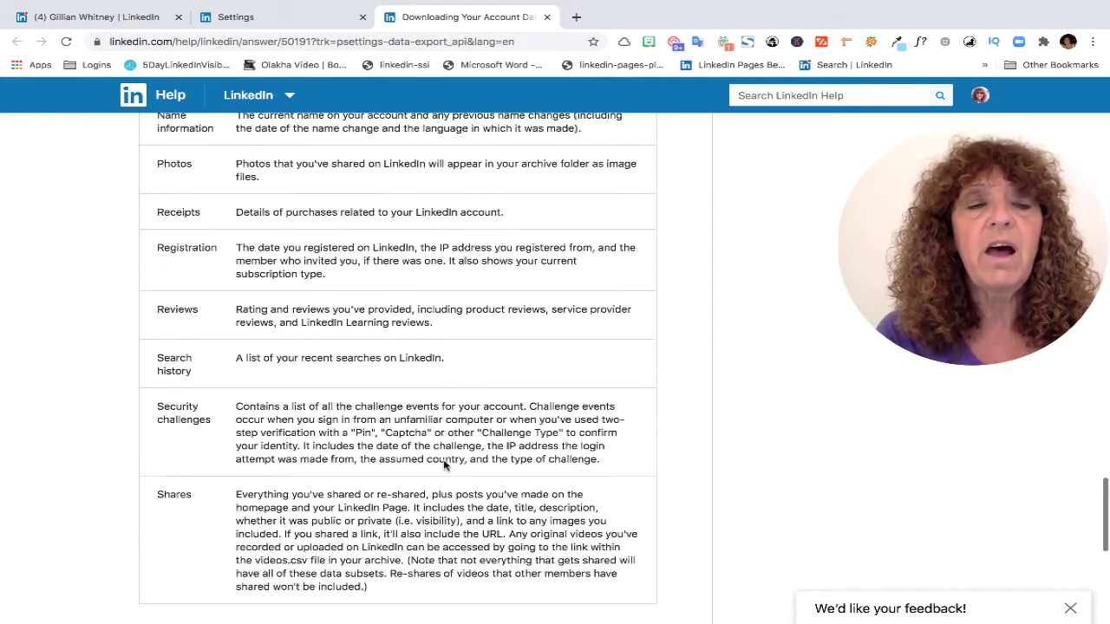
{"action": "scroll", "coordinate": [444, 461], "scroll_direction": "down", "scroll_amount": 1}
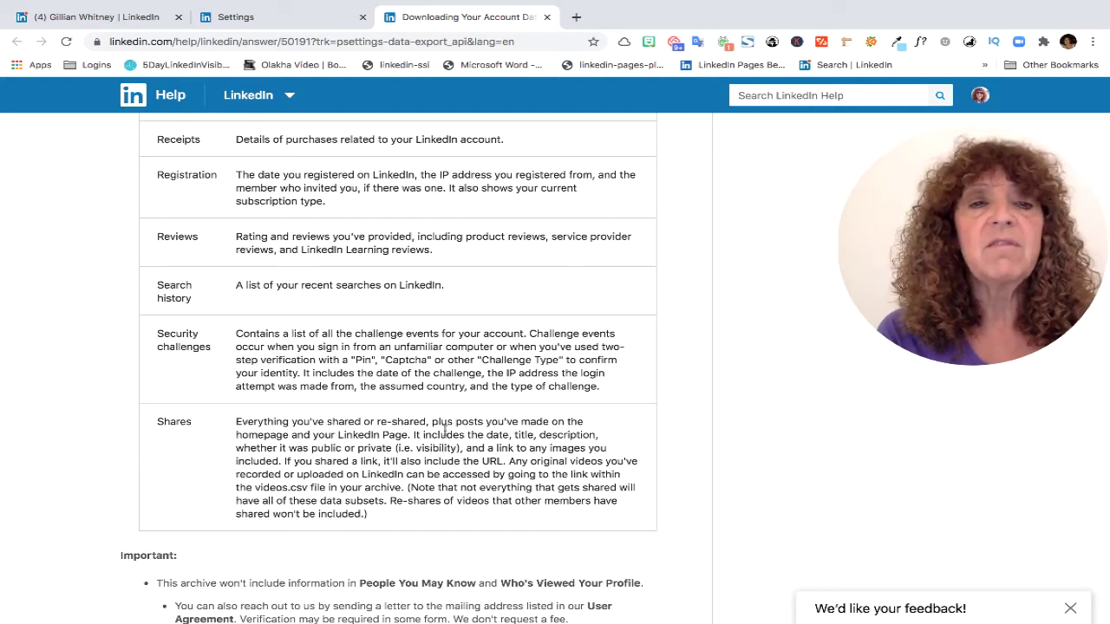
{"action": "scroll", "coordinate": [445, 429], "scroll_direction": "up", "scroll_amount": 15}
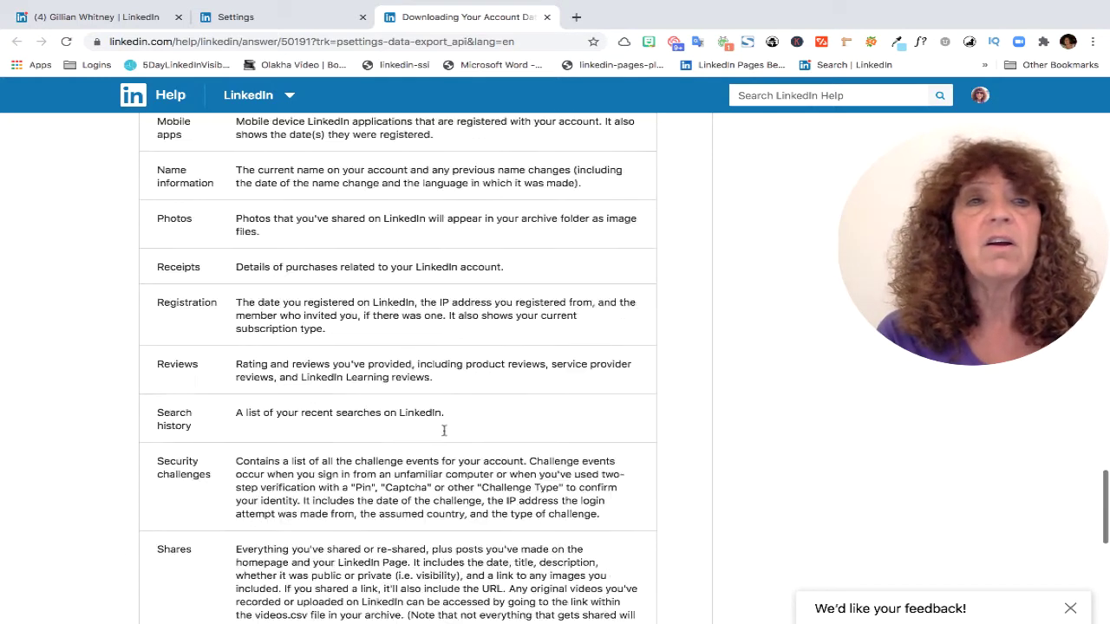
{"action": "scroll", "coordinate": [444, 431], "scroll_direction": "up", "scroll_amount": 15}
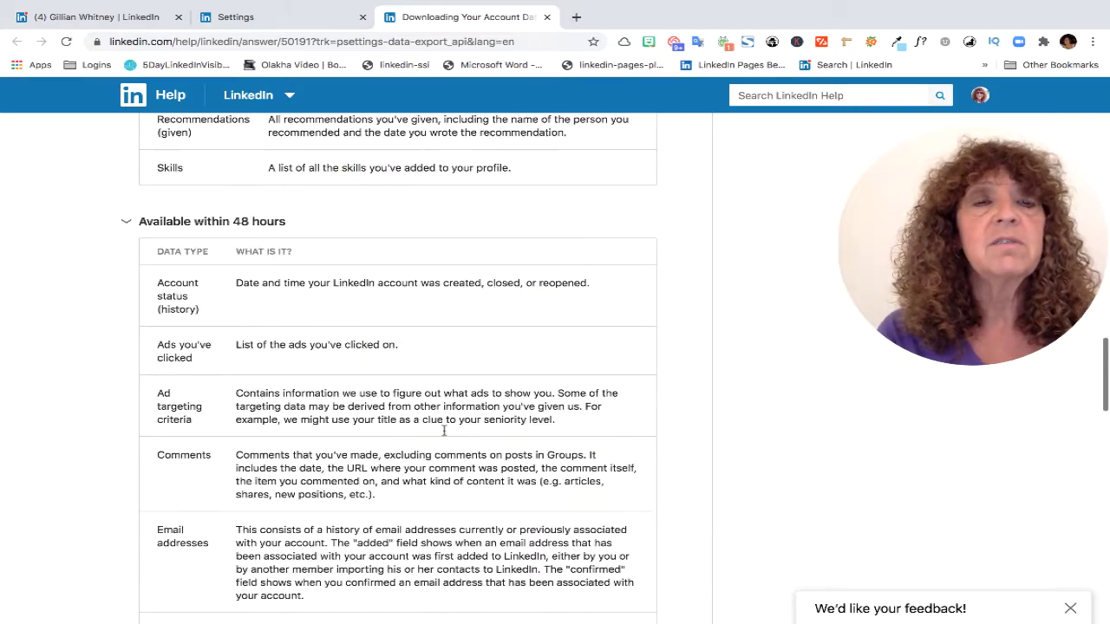
{"action": "scroll", "coordinate": [444, 431], "scroll_direction": "up", "scroll_amount": 5}
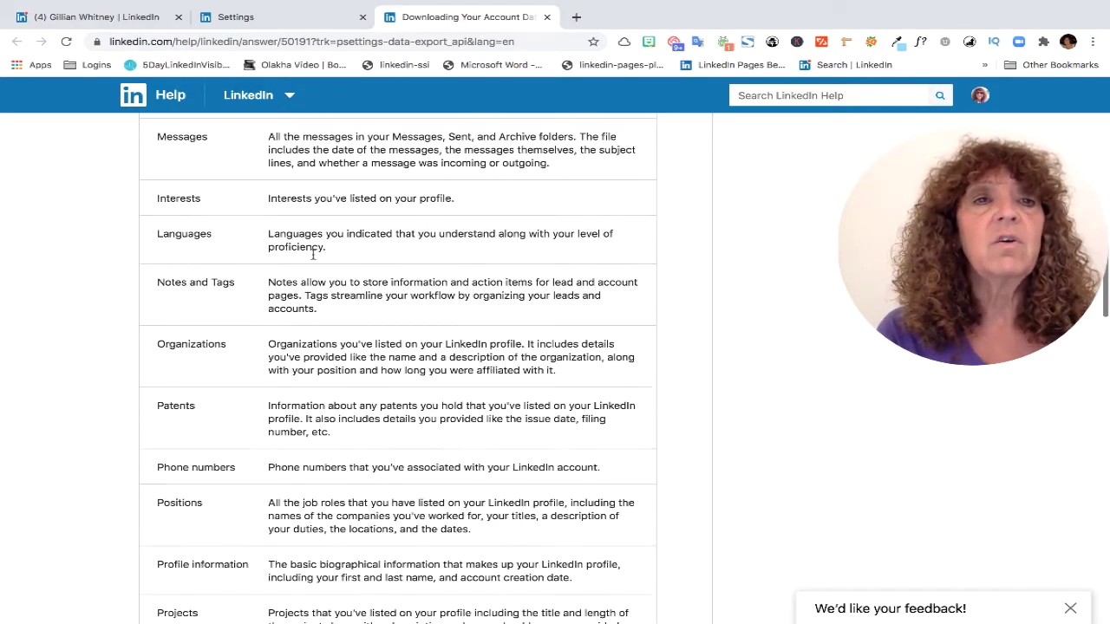
{"action": "scroll", "coordinate": [317, 260], "scroll_direction": "up", "scroll_amount": 5}
{"action": "scroll", "coordinate": [315, 267], "scroll_direction": "up", "scroll_amount": 10}
{"action": "scroll", "coordinate": [315, 266], "scroll_direction": "down", "scroll_amount": 2}
{"action": "scroll", "coordinate": [315, 266], "scroll_direction": "up", "scroll_amount": 1}
{"action": "scroll", "coordinate": [315, 266], "scroll_direction": "down", "scroll_amount": 1}
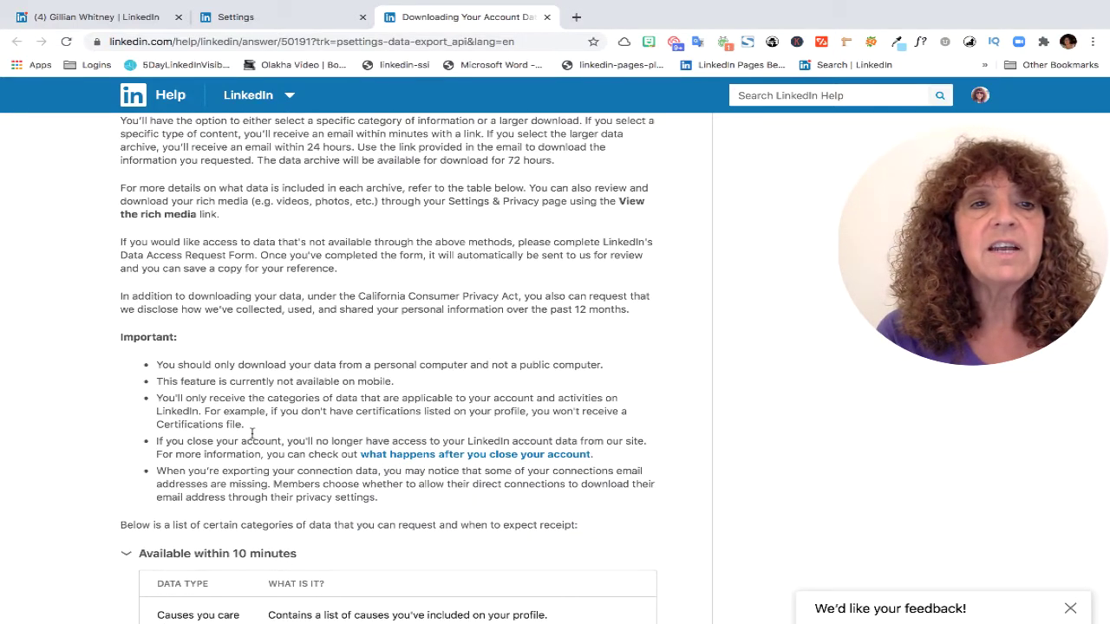
Scroll back to the top of the help article and return to the LinkedIn Settings tab
{"action": "scroll", "coordinate": [256, 434], "scroll_direction": "up", "scroll_amount": 1}
{"action": "scroll", "coordinate": [362, 207], "scroll_direction": "up", "scroll_amount": 2}
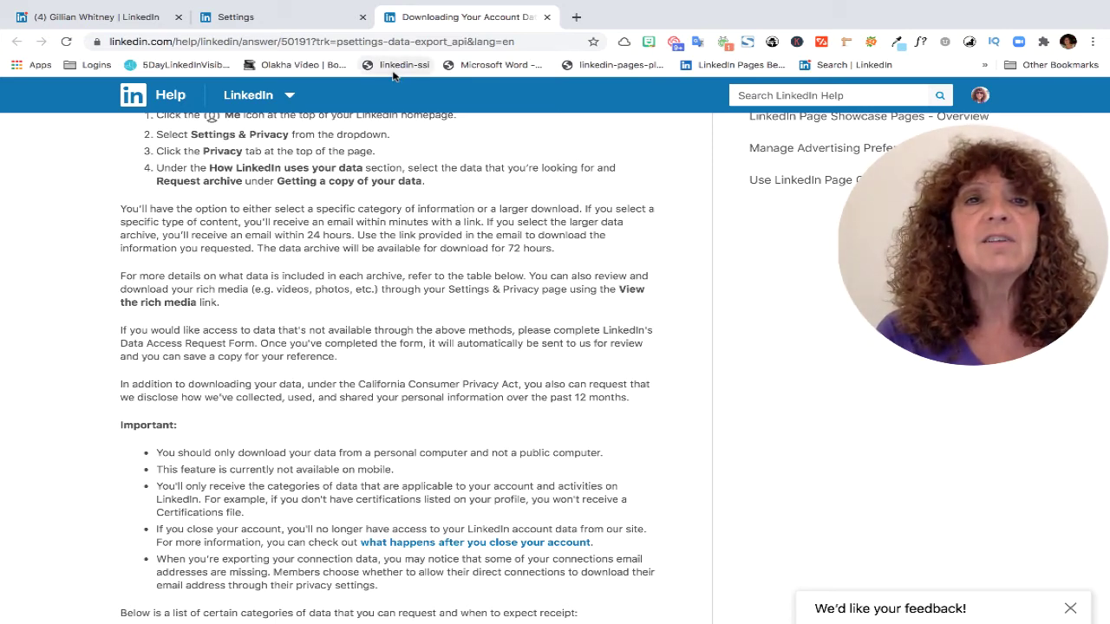
{"action": "scroll", "coordinate": [376, 199], "scroll_direction": "up", "scroll_amount": 3}
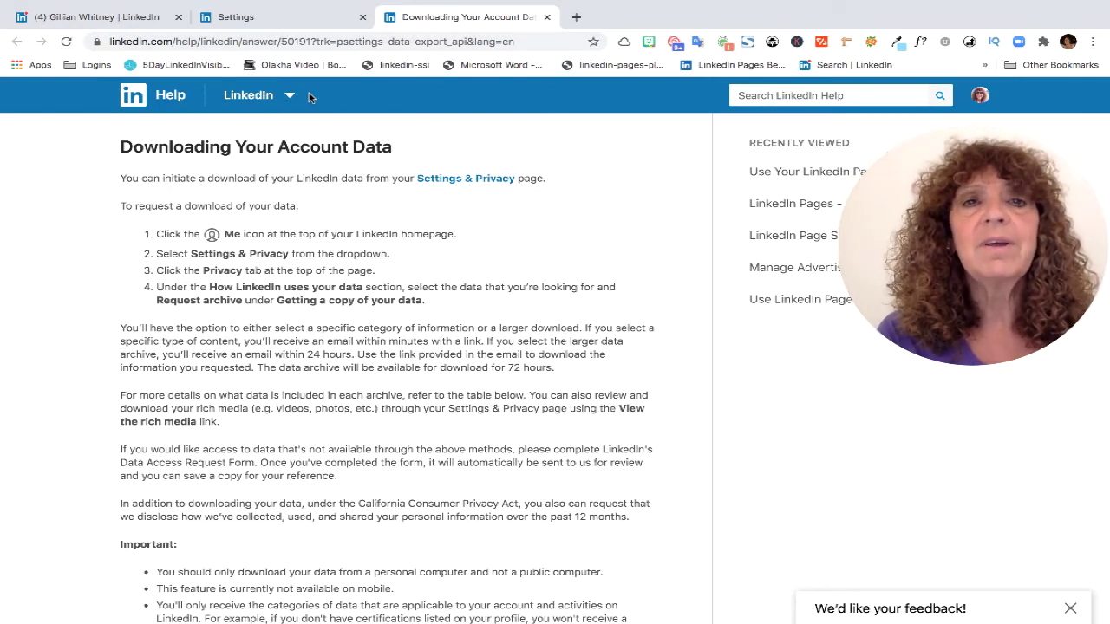
{"action": "left_click", "coordinate": [294, 21]}
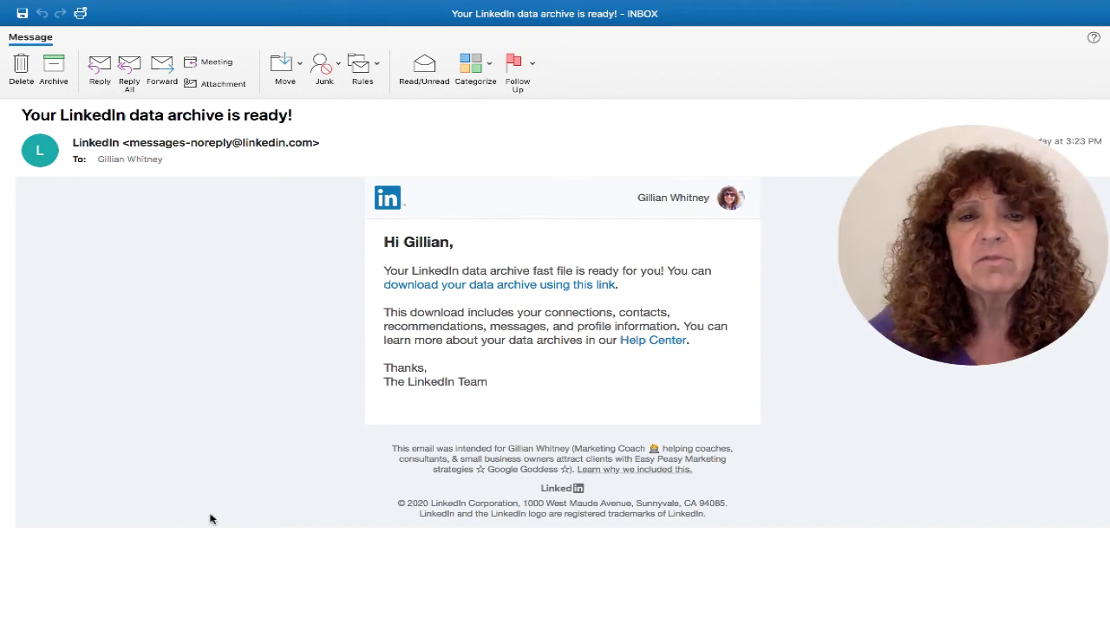
Follow the email's archive link and download the Connections data archive
{"action": "left_click", "coordinate": [482, 294]}
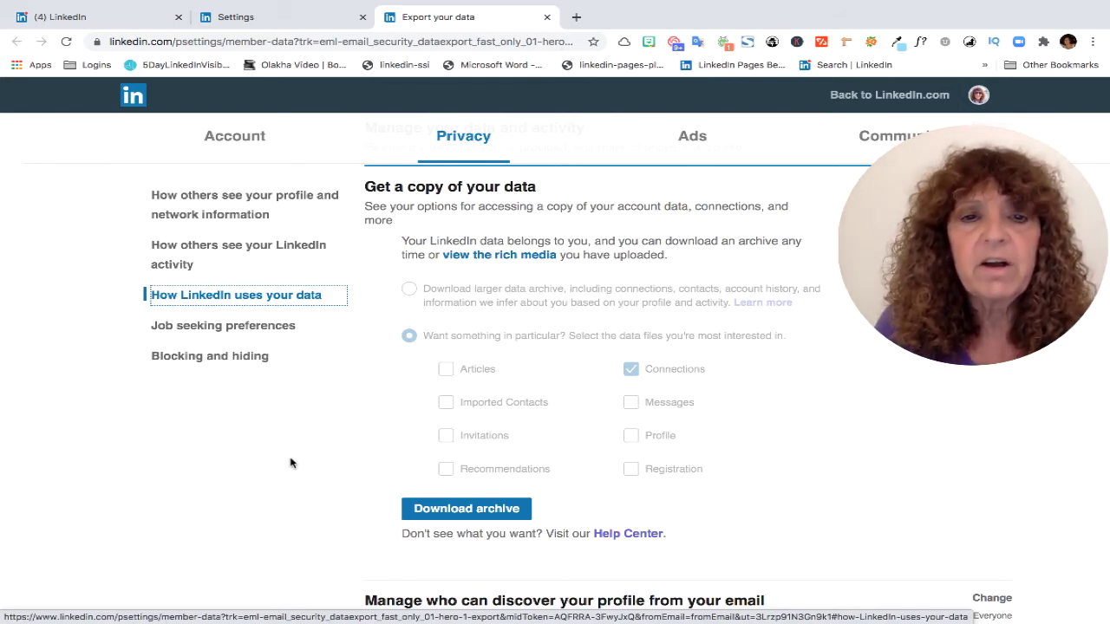
{"action": "left_click", "coordinate": [477, 510]}
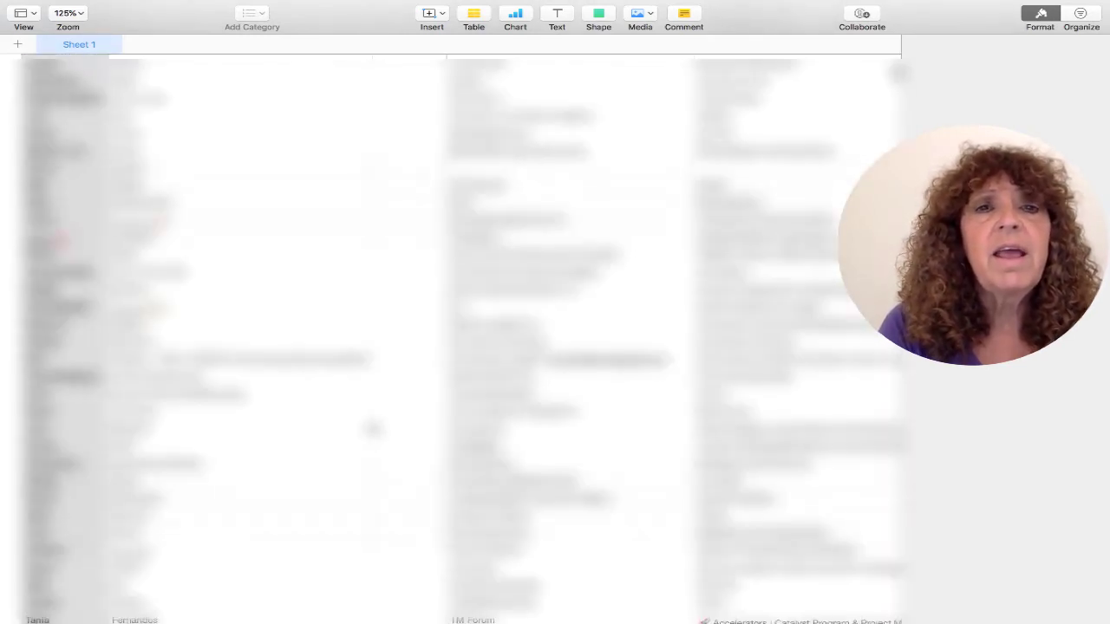
{"action": "scroll", "coordinate": [423, 391], "scroll_direction": "right", "scroll_amount": 5}
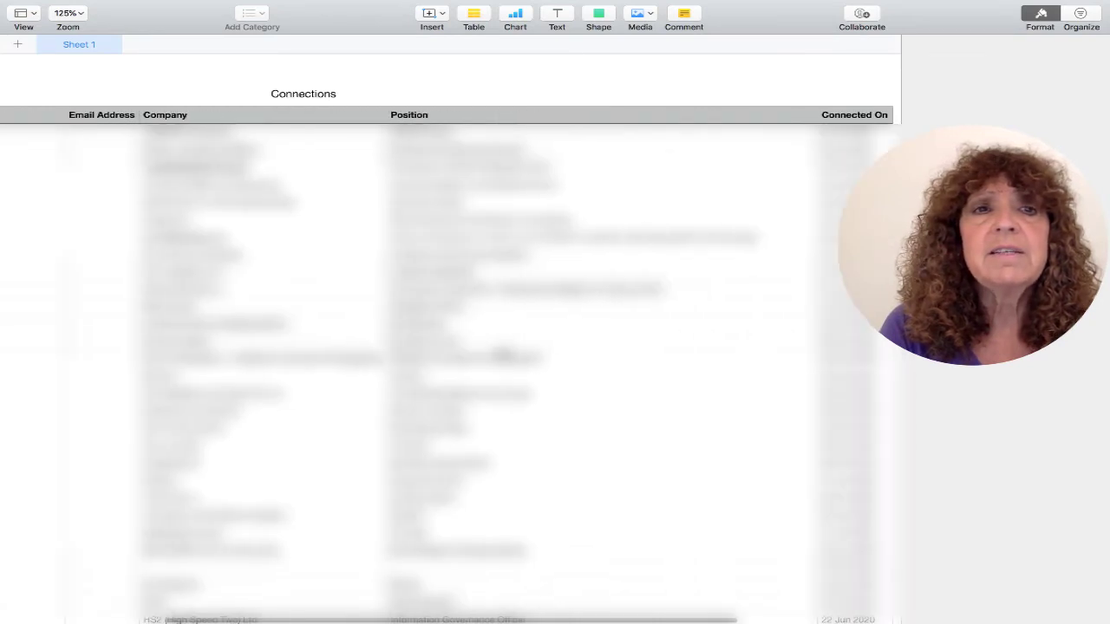
{"action": "scroll", "coordinate": [339, 344], "scroll_direction": "left", "scroll_amount": 5}
{"action": "scroll", "coordinate": [338, 345], "scroll_direction": "right", "scroll_amount": 2}
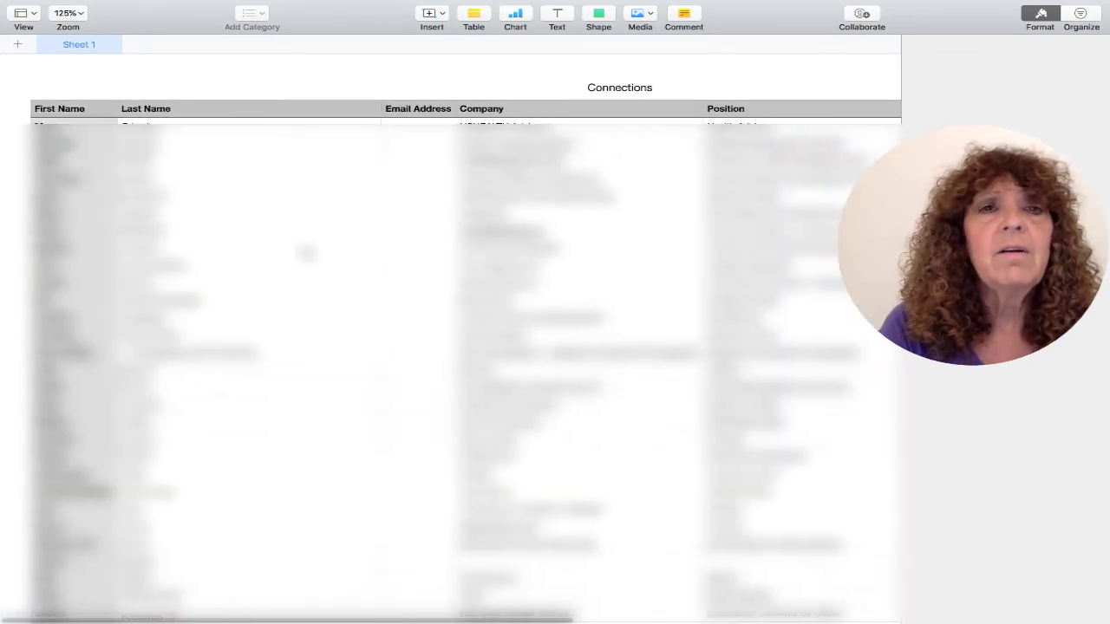
{"action": "scroll", "coordinate": [285, 268], "scroll_direction": "right", "scroll_amount": 3}
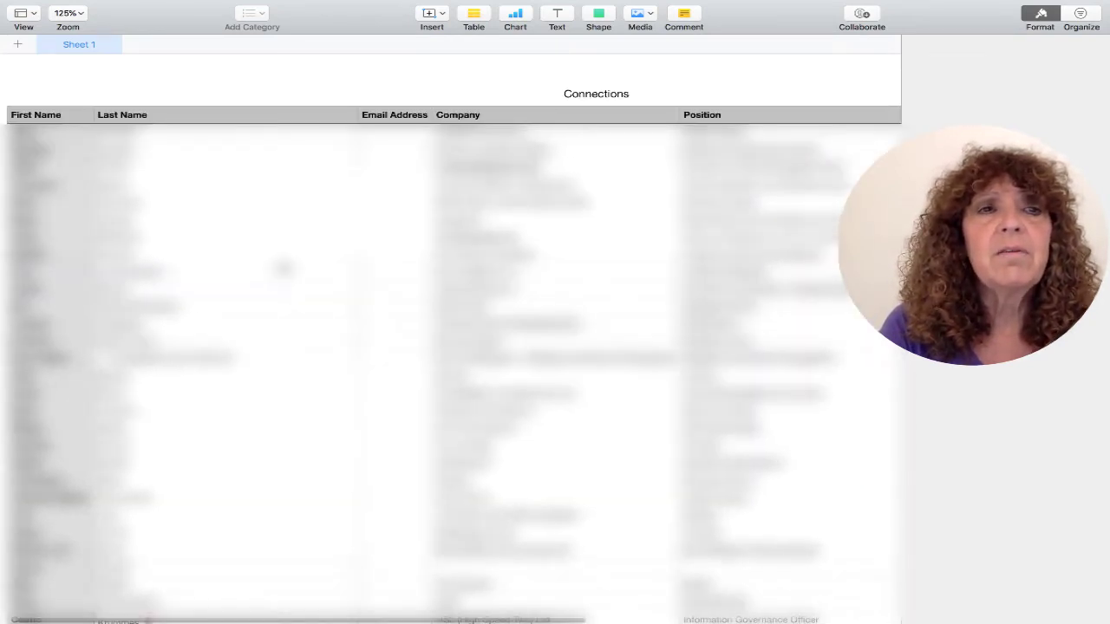
{"action": "scroll", "coordinate": [284, 268], "scroll_direction": "right", "scroll_amount": 15}
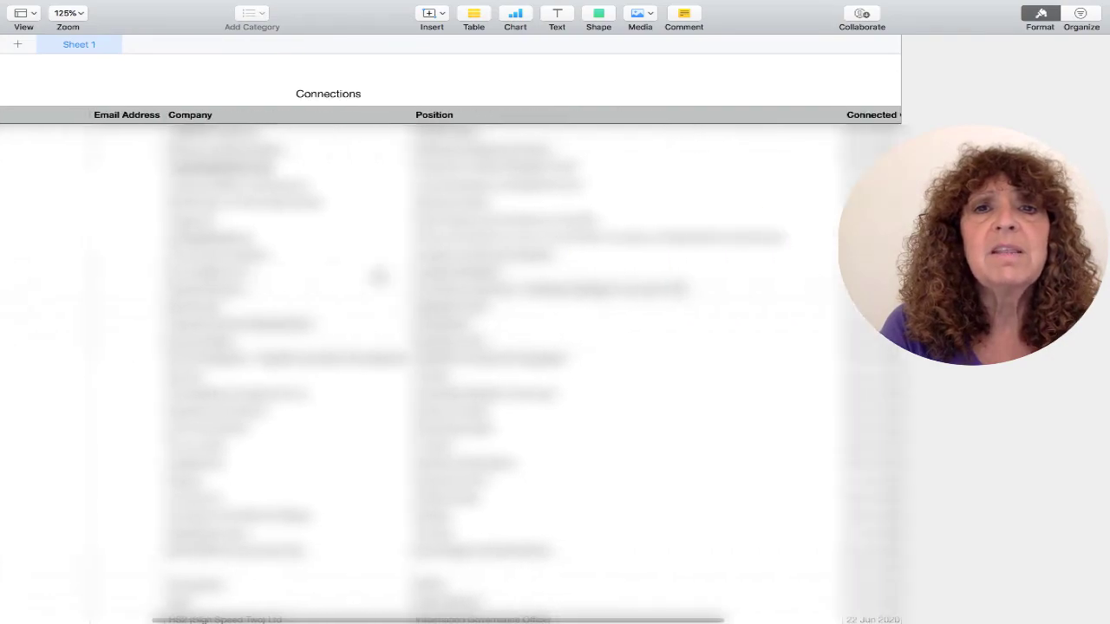
{"action": "scroll", "coordinate": [381, 279], "scroll_direction": "right", "scroll_amount": 10}
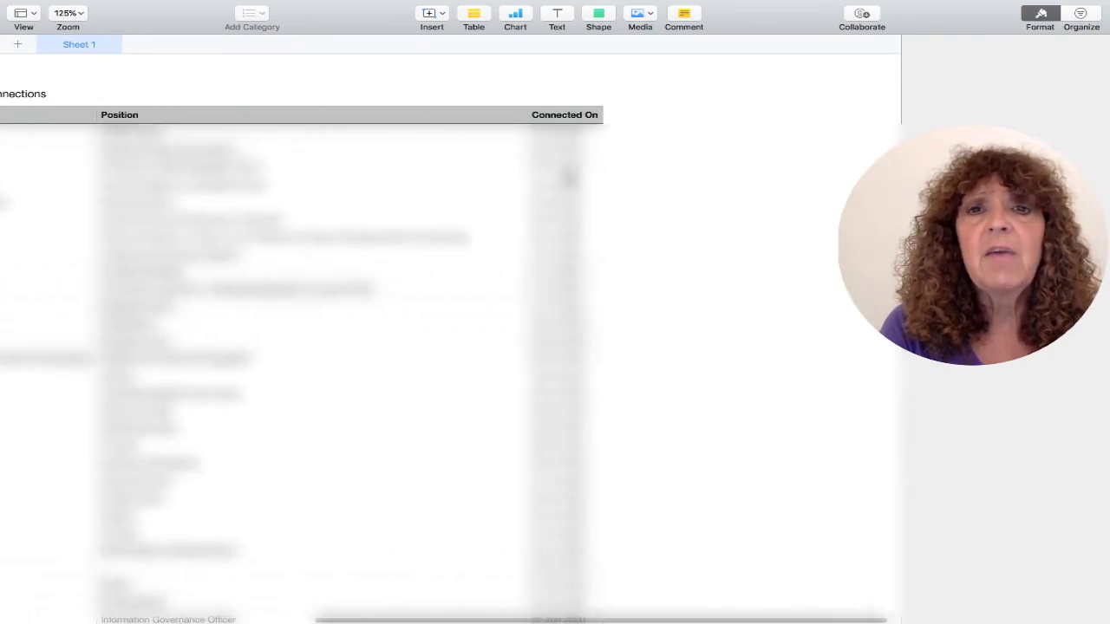